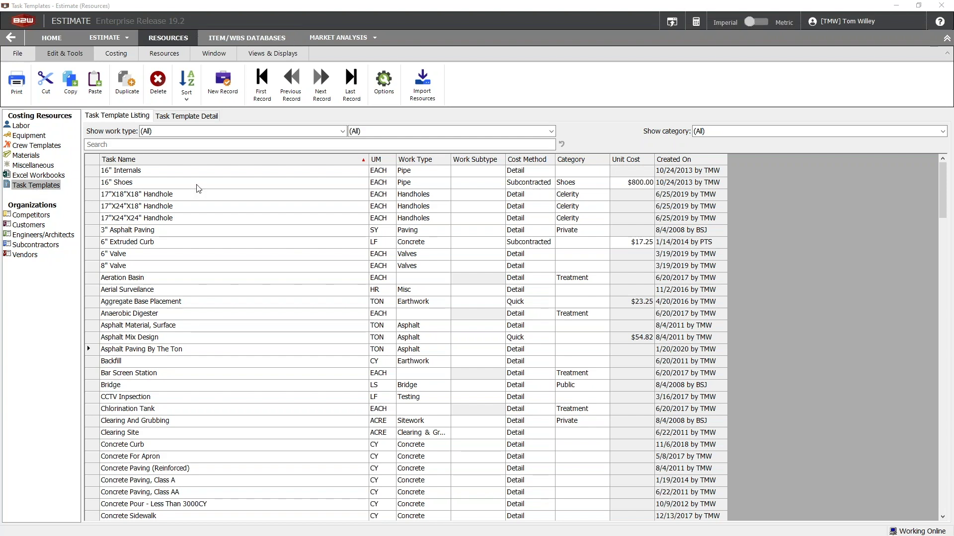
Step: Review the Named Trucking Types in the trucking cost component options, including their capacities, units and hourly costs
left_click(384, 82)
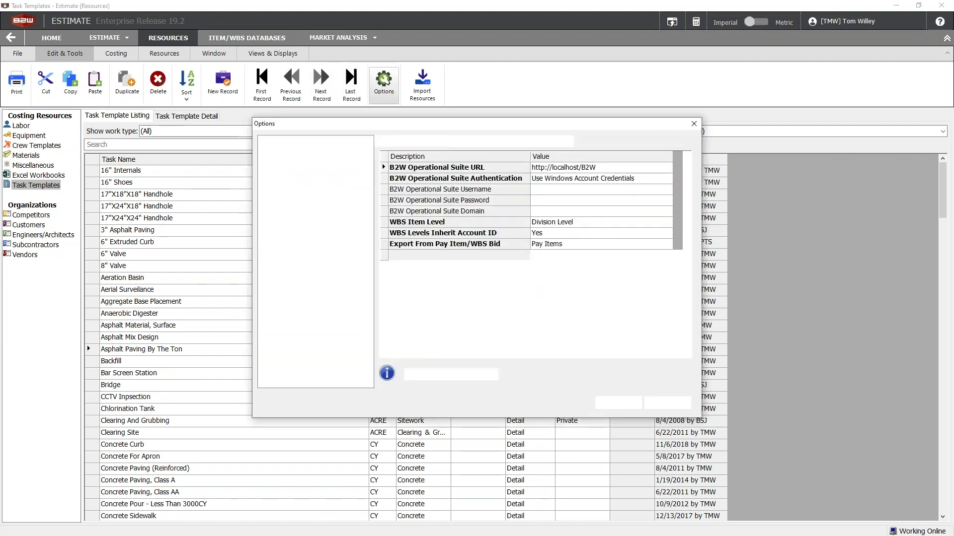
left_click(285, 162)
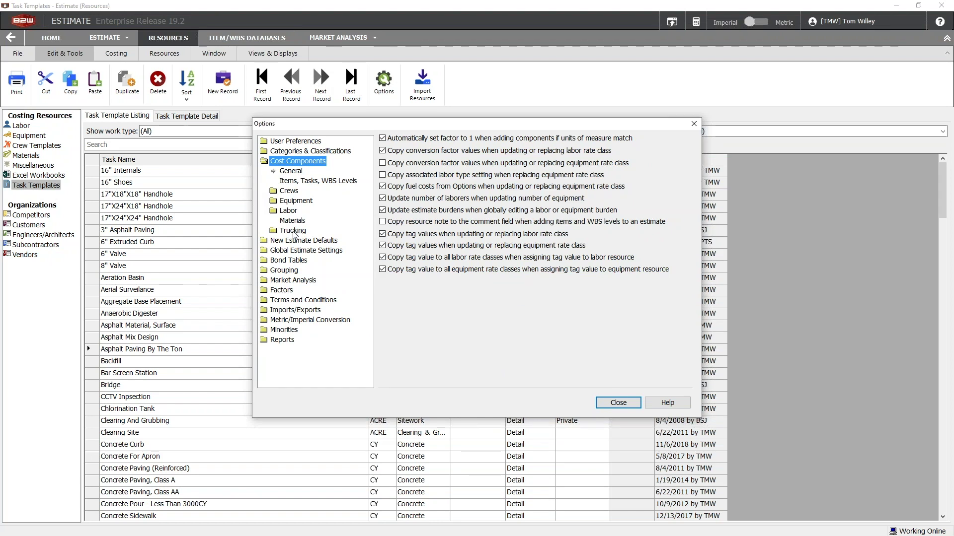
left_click(293, 231)
left_click(304, 261)
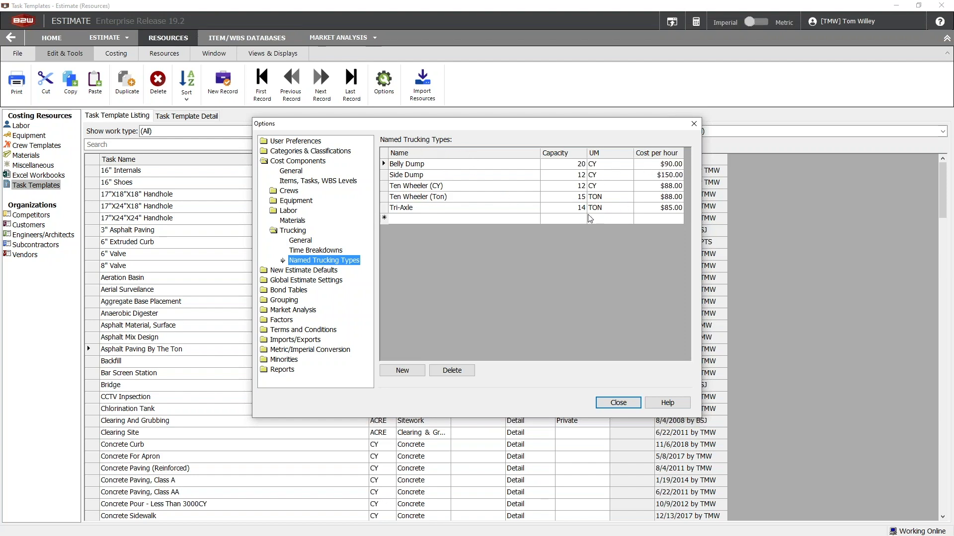
left_click(627, 405)
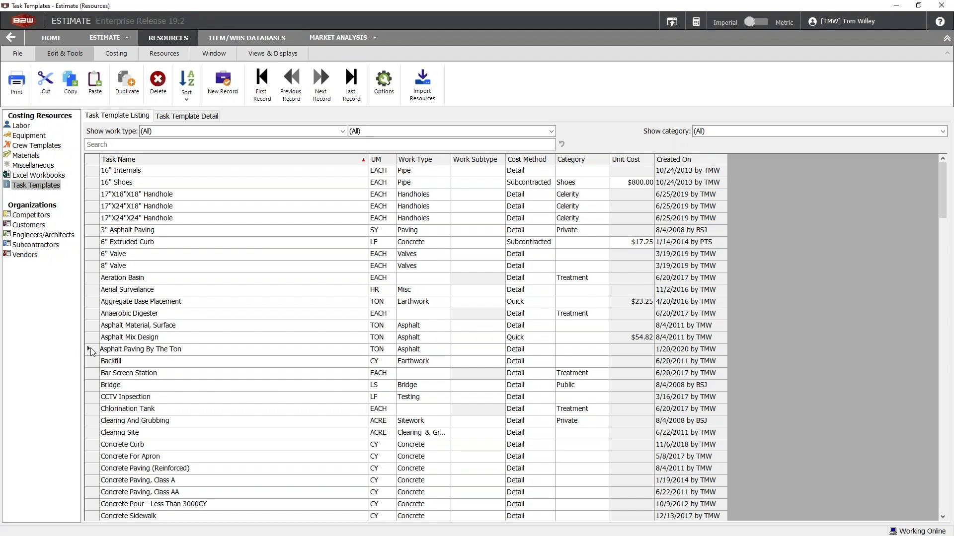
Step: Open the details of the Asphalt Paving By The Ton template and set its trucking component's truck type to Ten Wheeler (Ton)
left_click(89, 350)
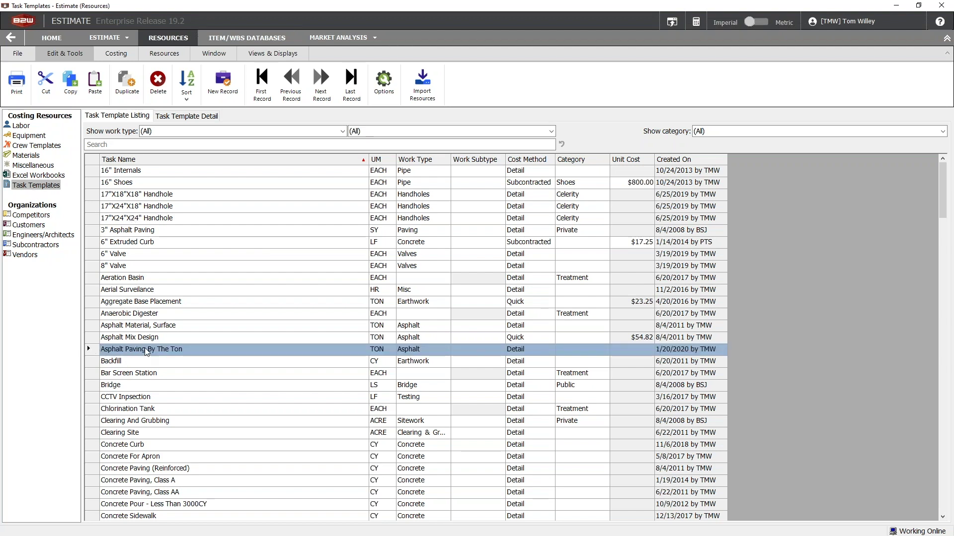
left_click(198, 118)
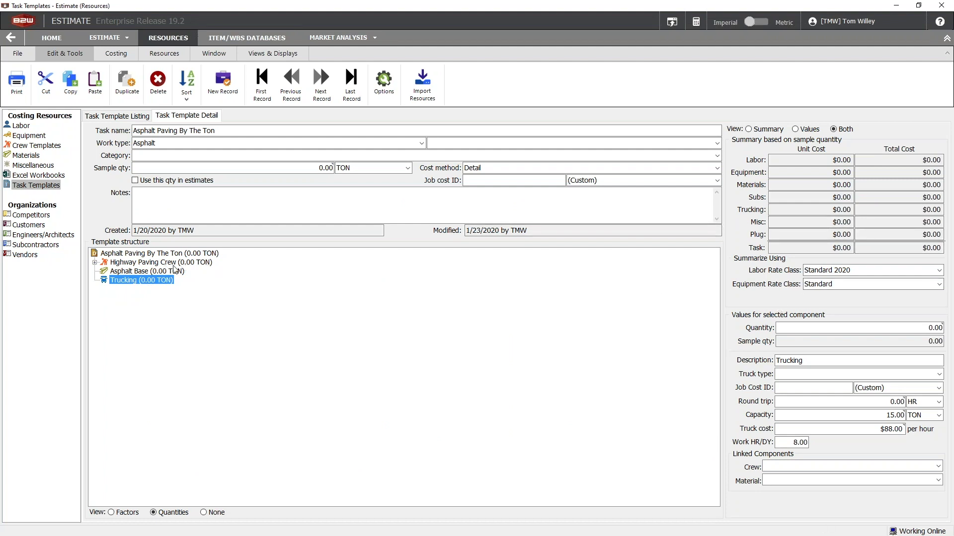
left_click(939, 376)
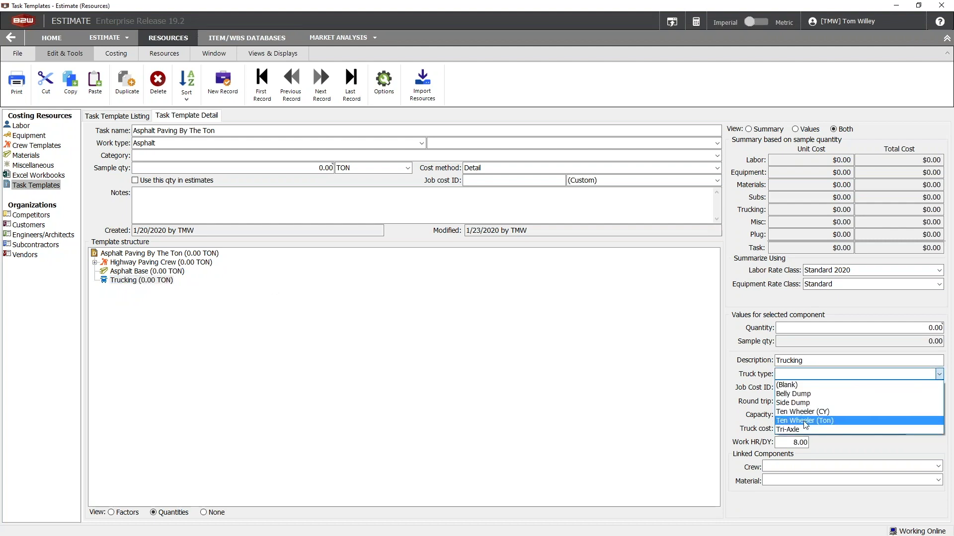
left_click(805, 422)
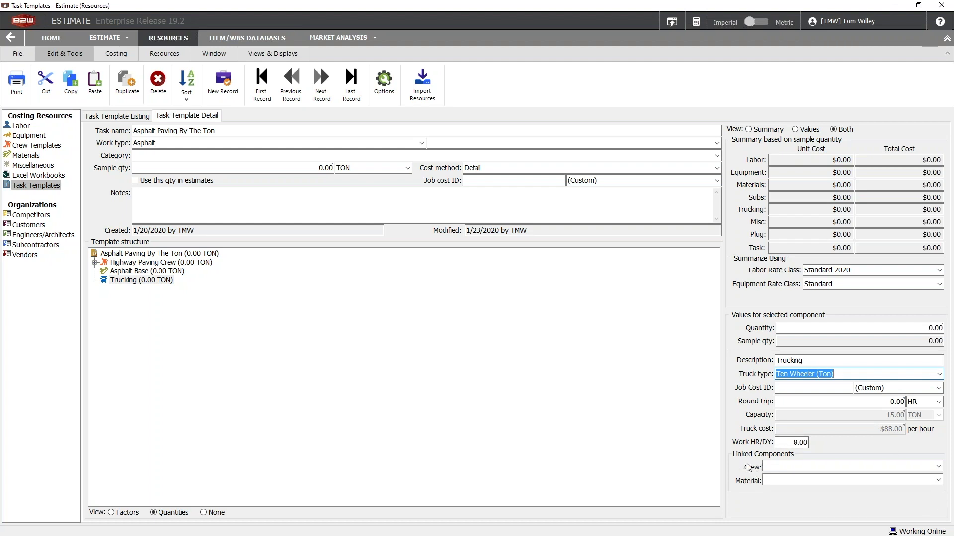
Step: Link the trucking component to the Highway Paving Crew and the Asphalt Base material
left_click(853, 467)
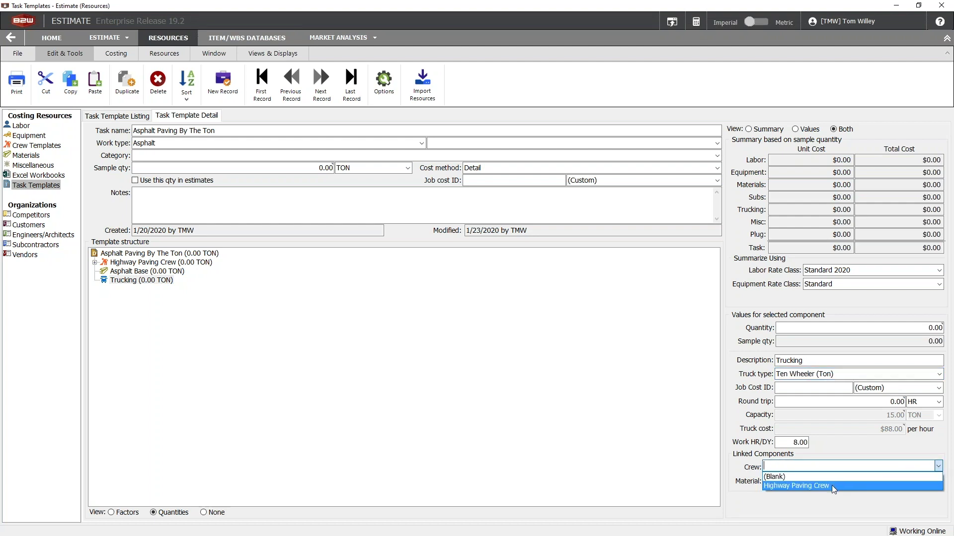
left_click(833, 487)
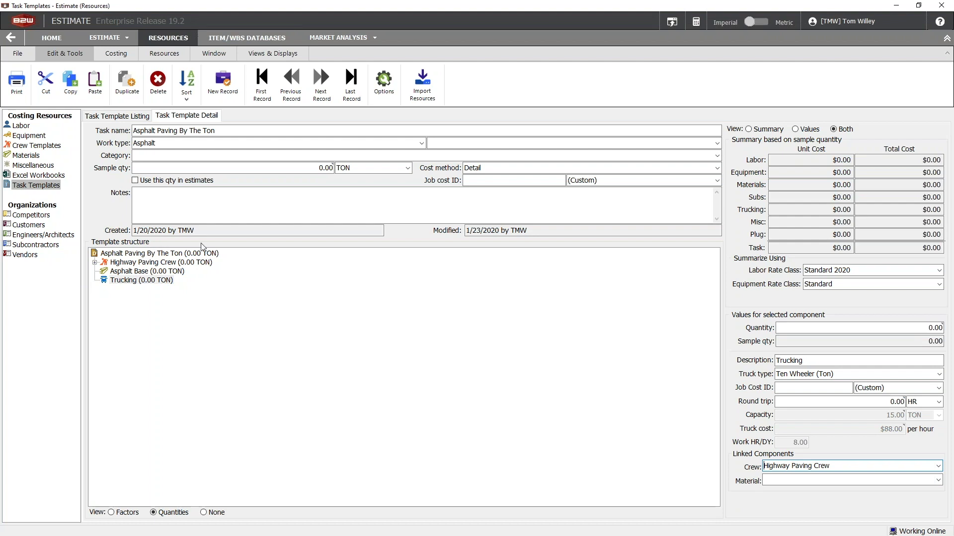
left_click(887, 479)
left_click(887, 499)
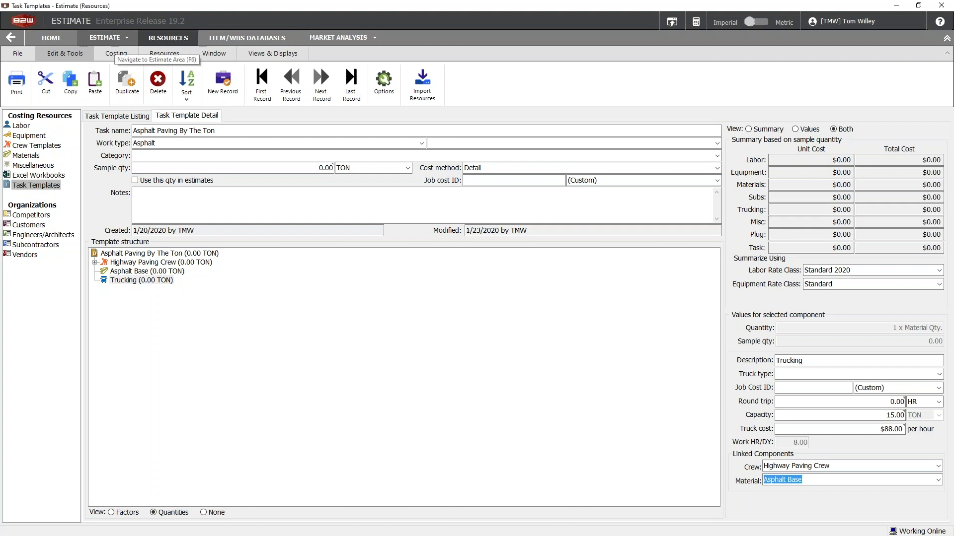
Step: Go to the Brookline Economic Development estimate and expand pay item 230, 2" Asphalt Paving, down to its task components
key("F6")
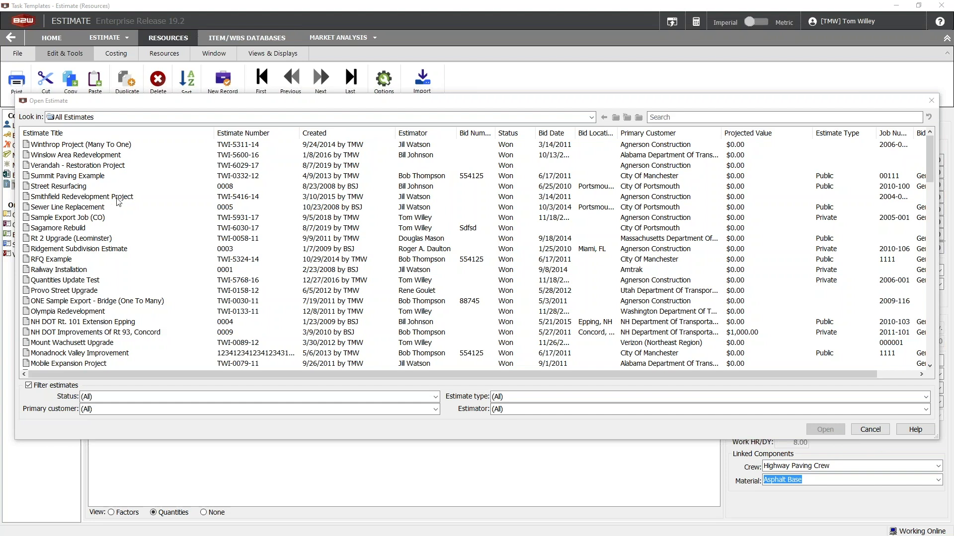
left_click(932, 101)
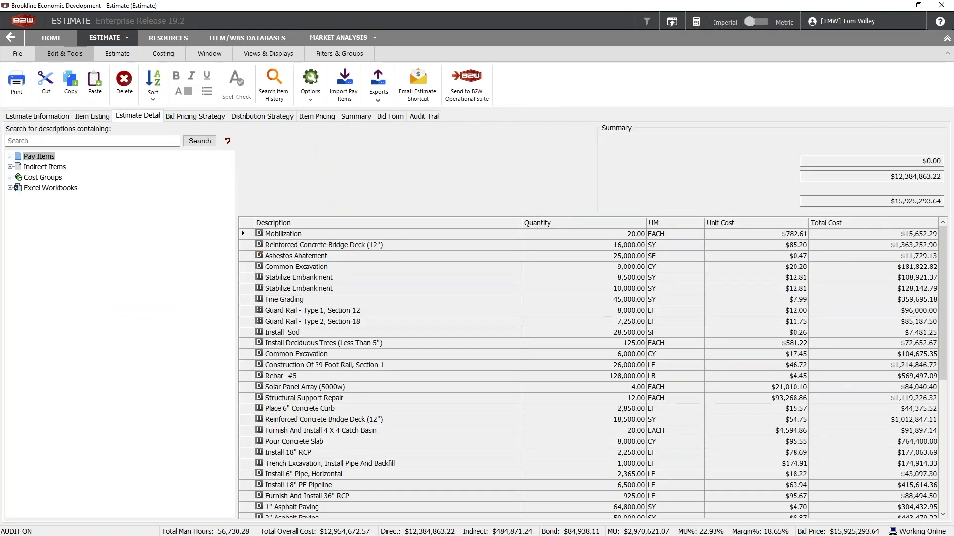
left_click(66, 438)
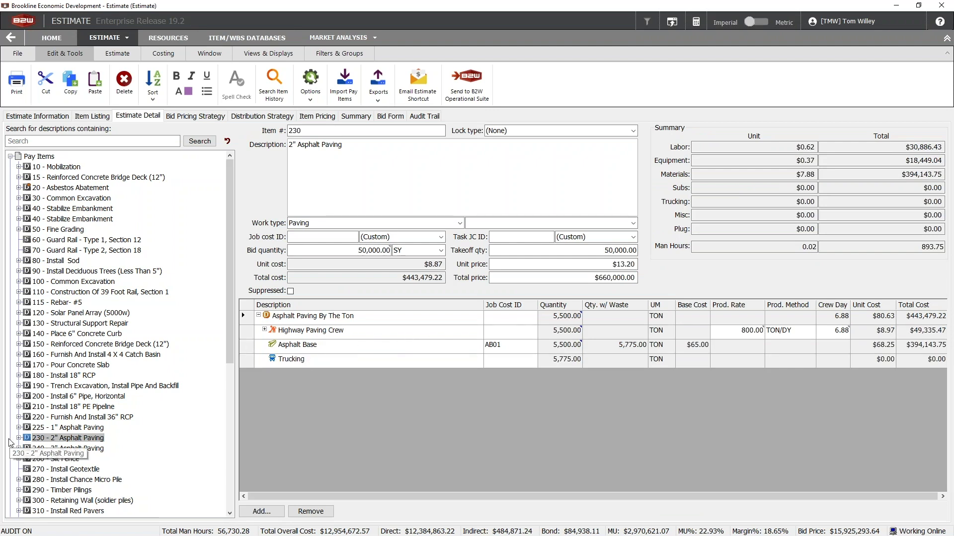
double_click(26, 441)
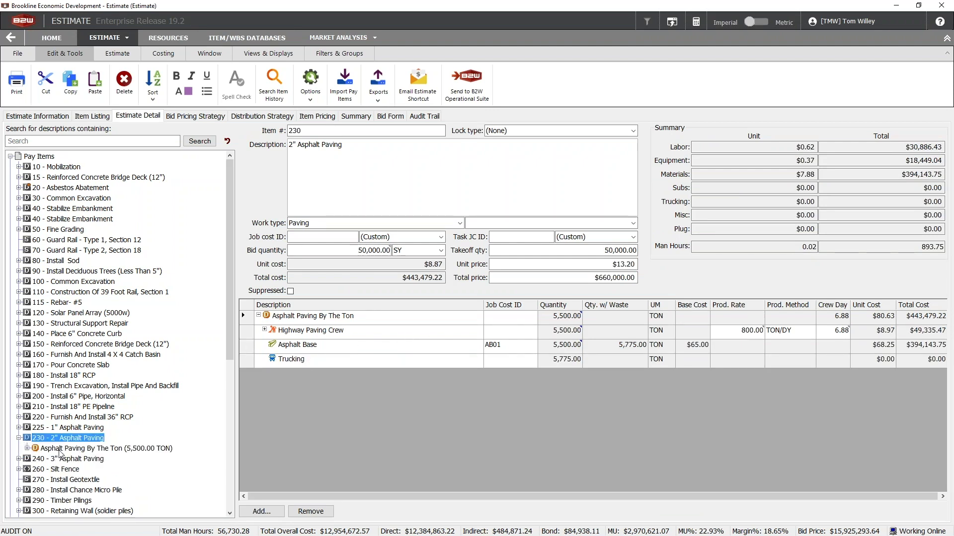
left_click(27, 449)
Step: Examine the Trucking and Asphalt Base components and the parent Asphalt Paving By The Ton task of item 230
left_click_drag(67, 480, 80, 471)
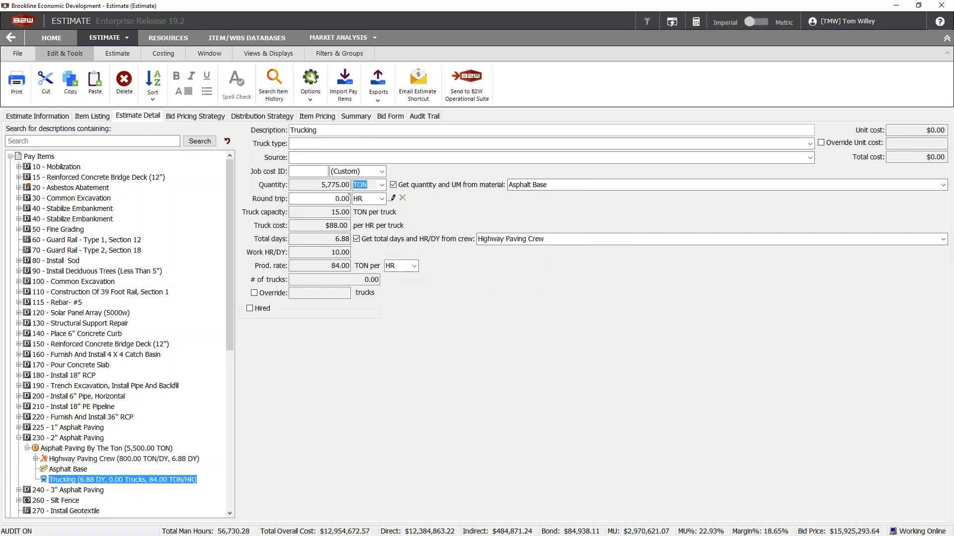
left_click(60, 470)
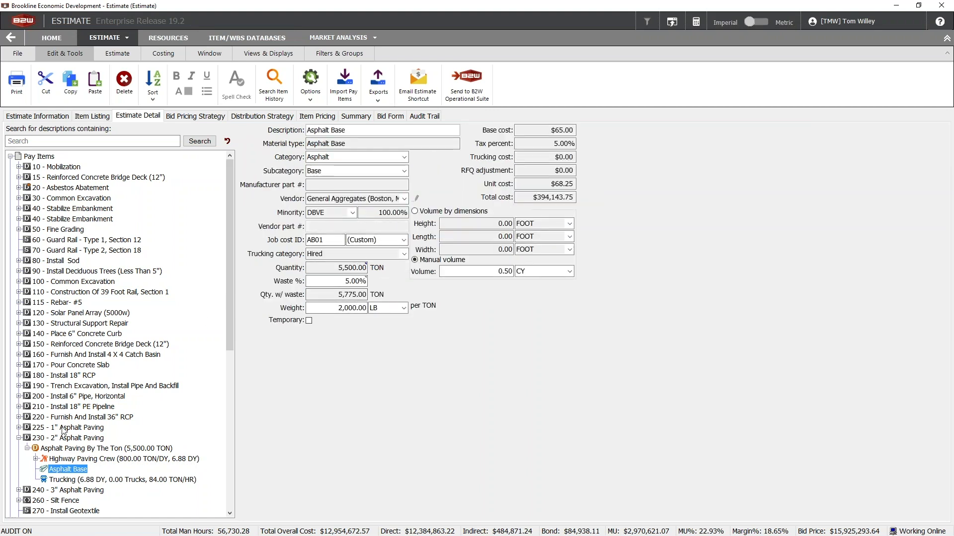
left_click(99, 448)
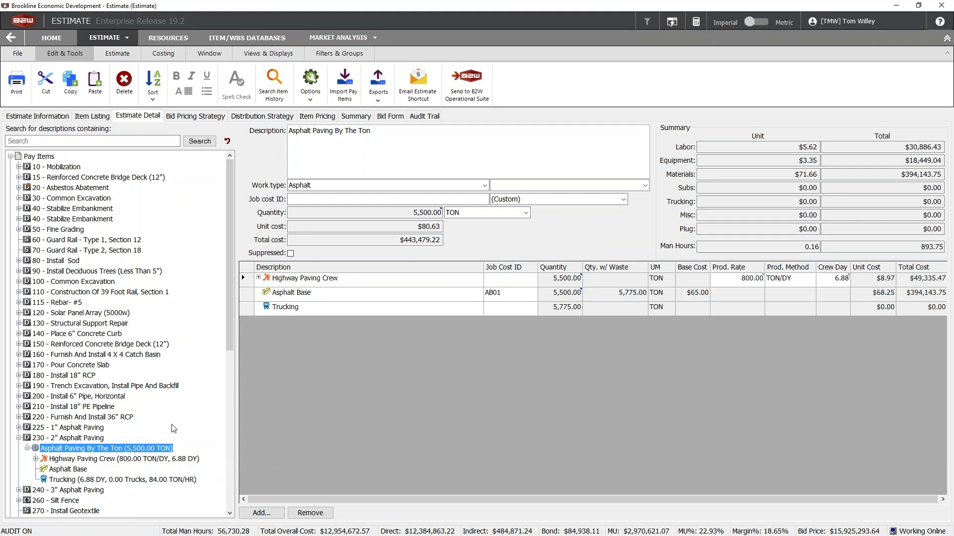
Step: Set the round trip of item 230's trucking component to 1 hour
left_click(72, 480)
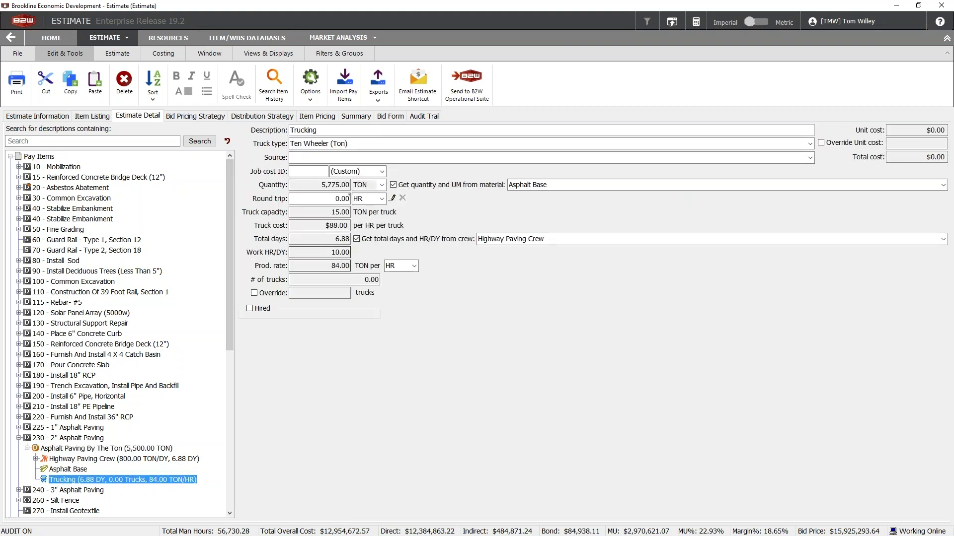
left_click(326, 199)
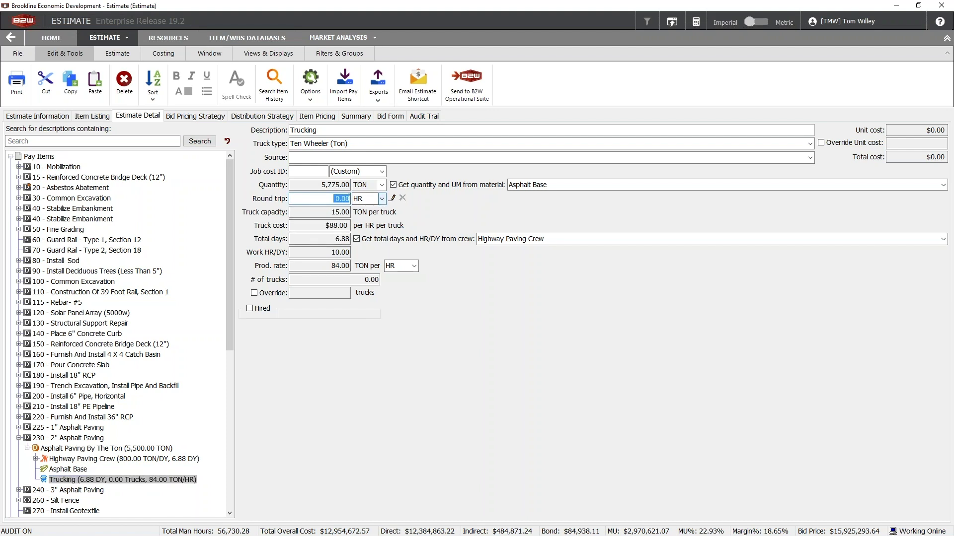
type("1")
key("Return")
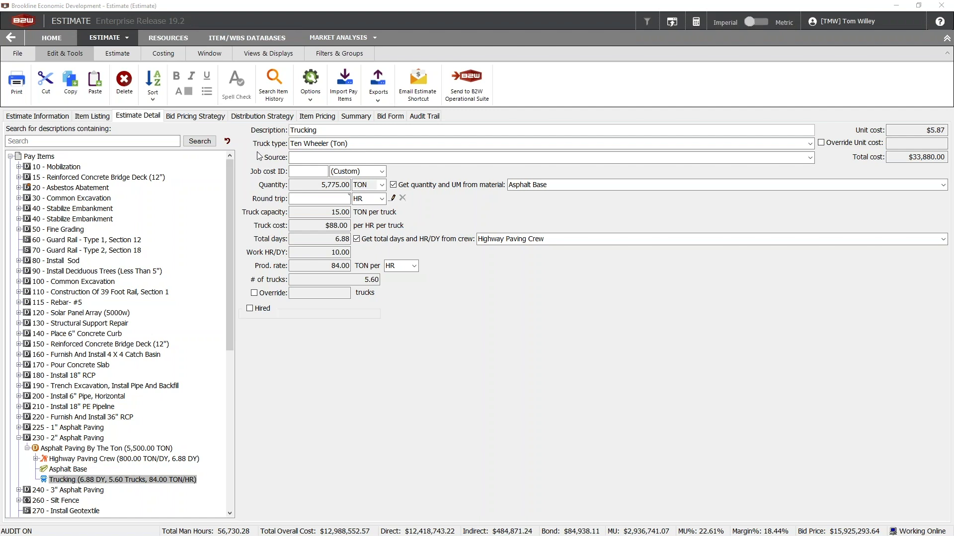
left_click(259, 157)
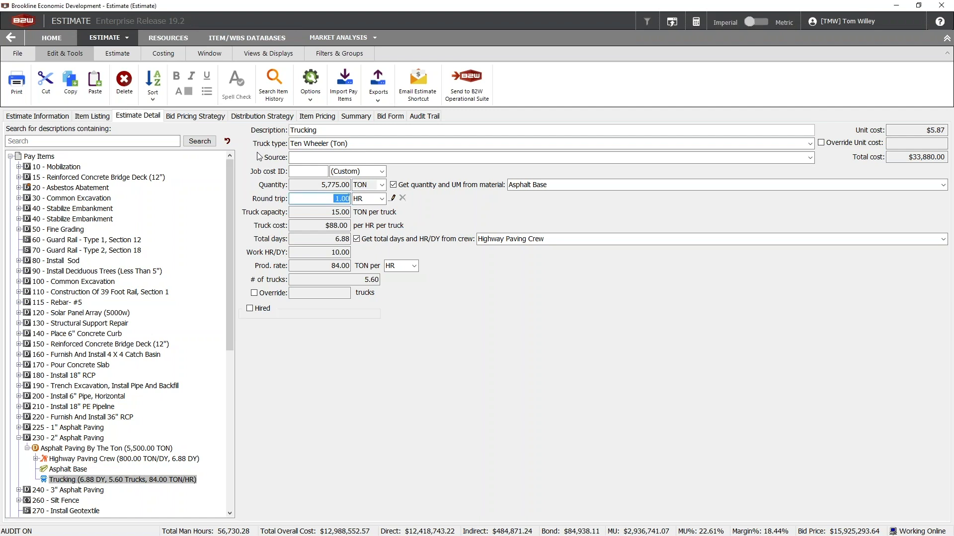
Step: Open pay item 01, Concrete Slab, 06" Thick, from the 01 Pay Items database and select its Concrete Pour task
left_click(219, 37)
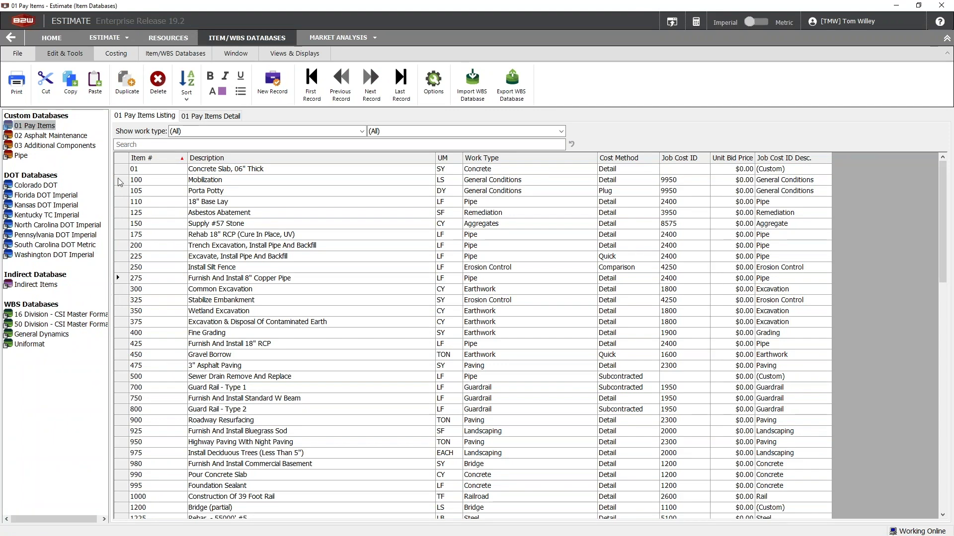
left_click(123, 169)
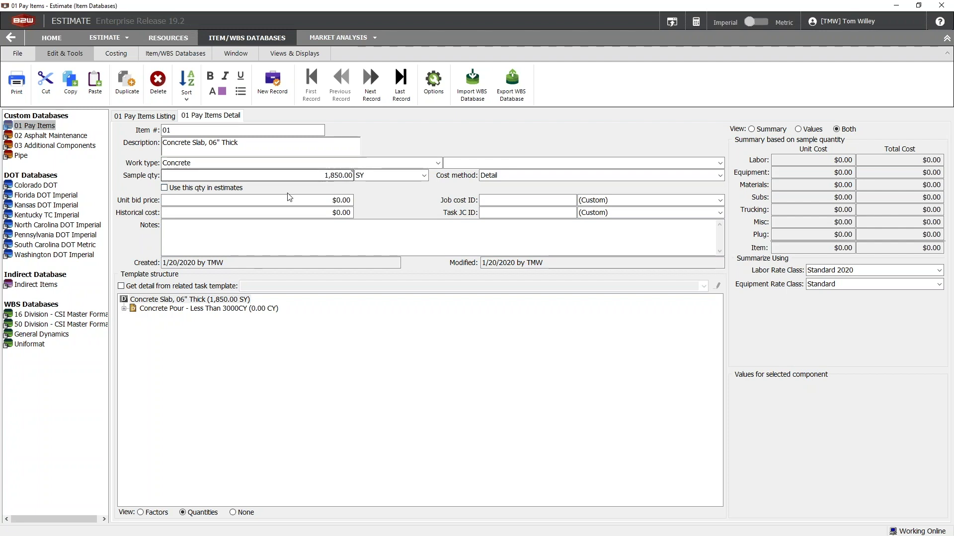
left_click(214, 309)
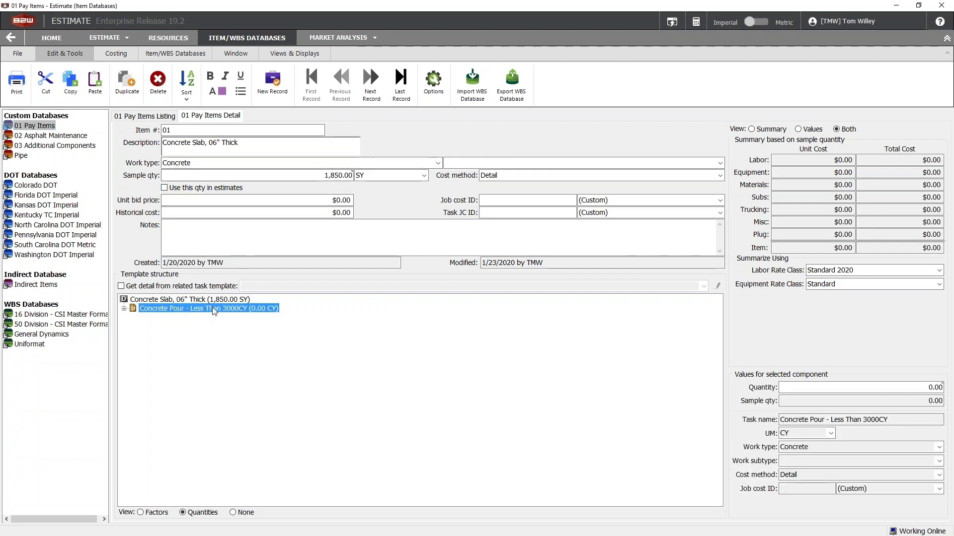
Step: Set the Concrete Pour task's component quantity to be calculated with a manually entered factor of 0.16
right_click(932, 388)
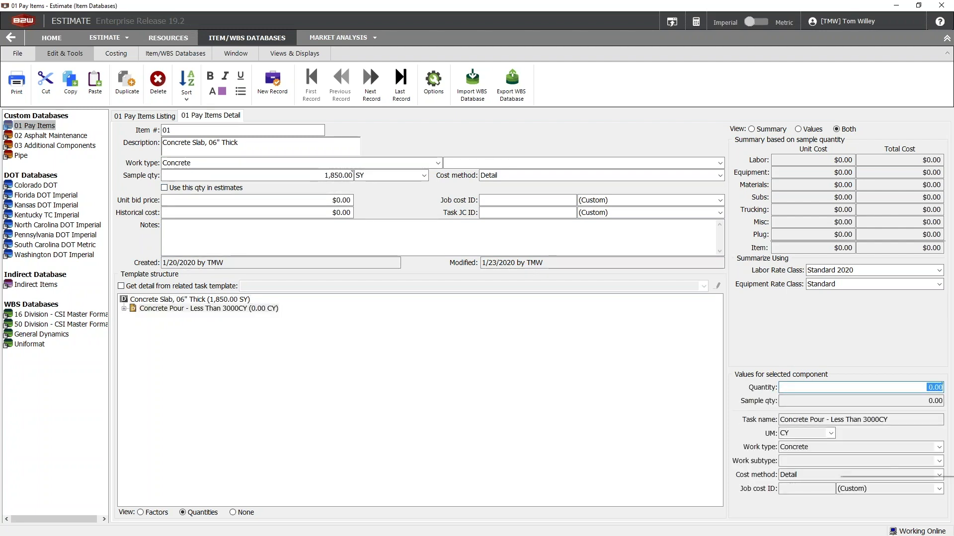
left_click(869, 469)
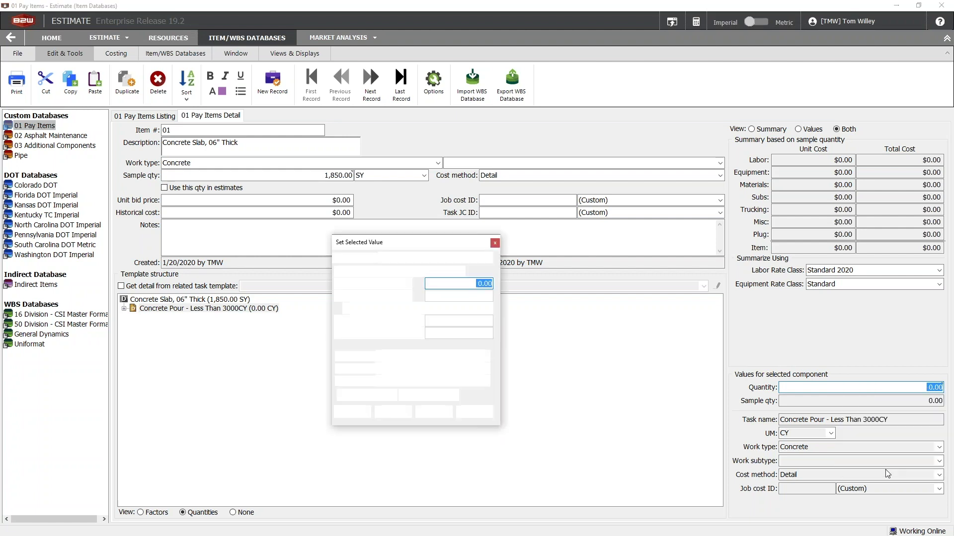
left_click(338, 297)
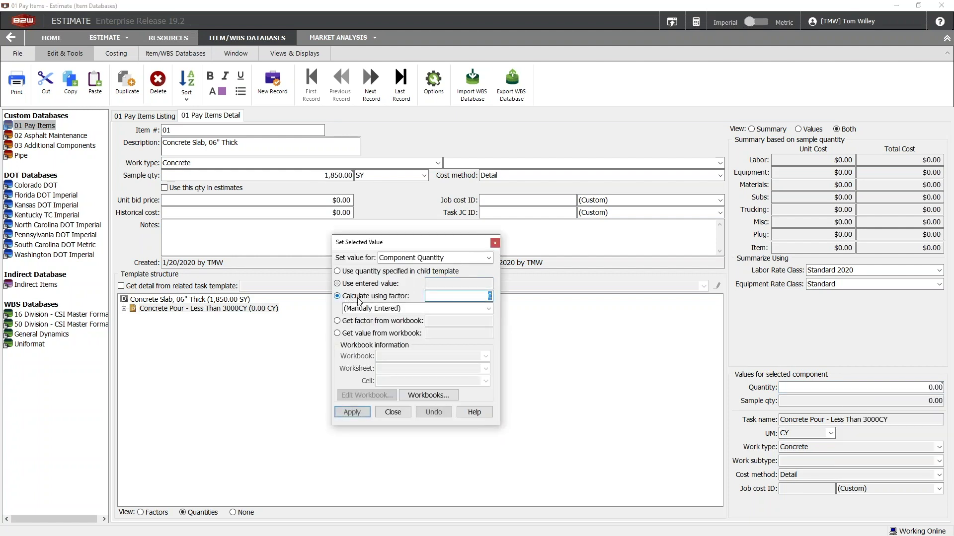
type(".16")
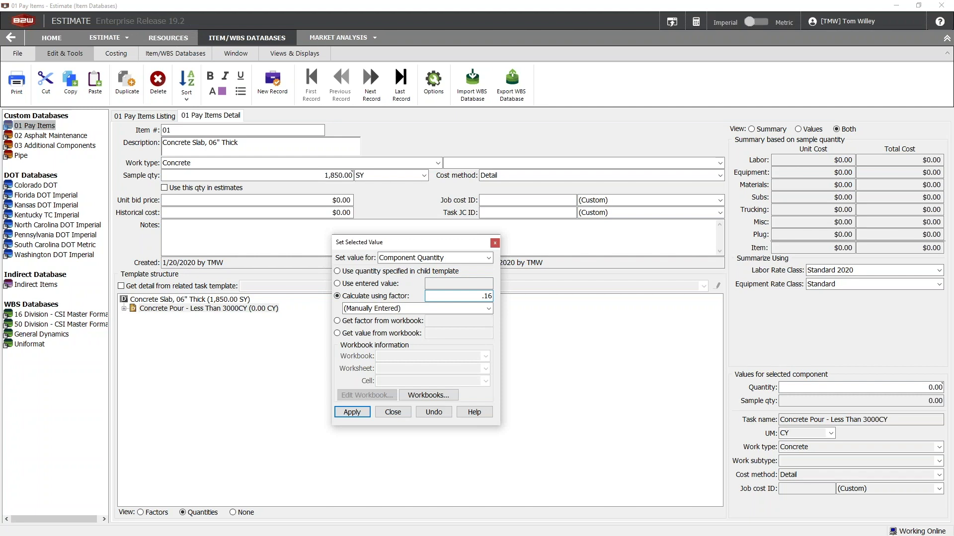
left_click(355, 413)
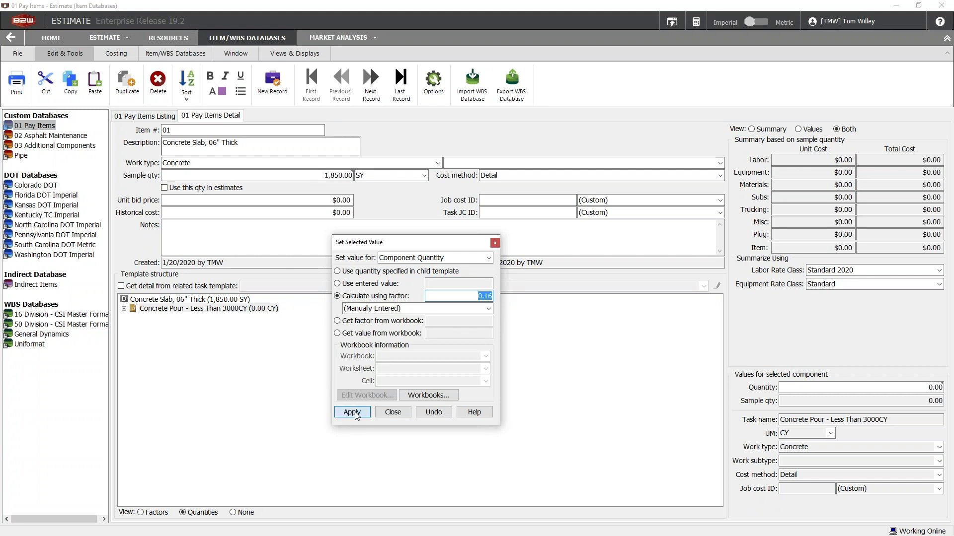
left_click(392, 412)
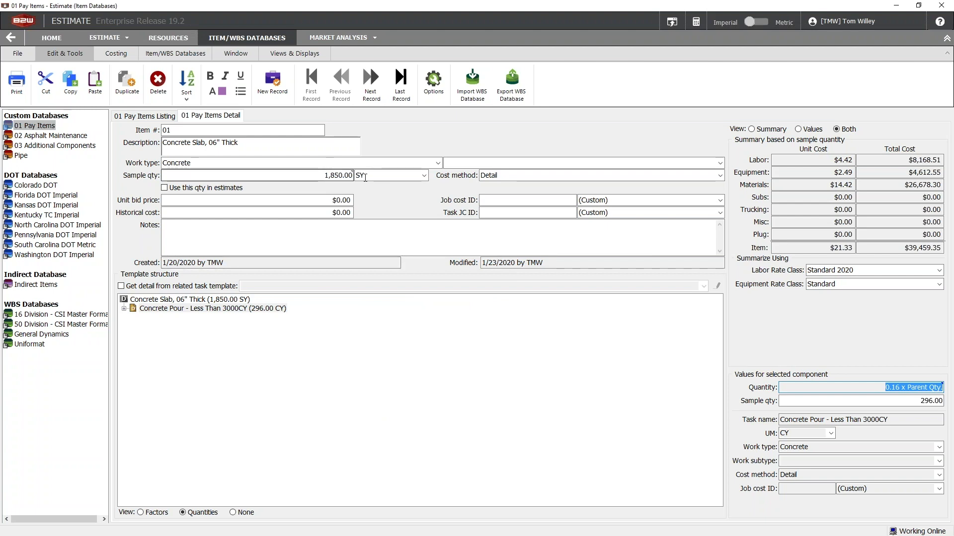
Step: Remove the factor from the Concrete Pour task's quantity and clear the remaining quantity value
right_click(838, 388)
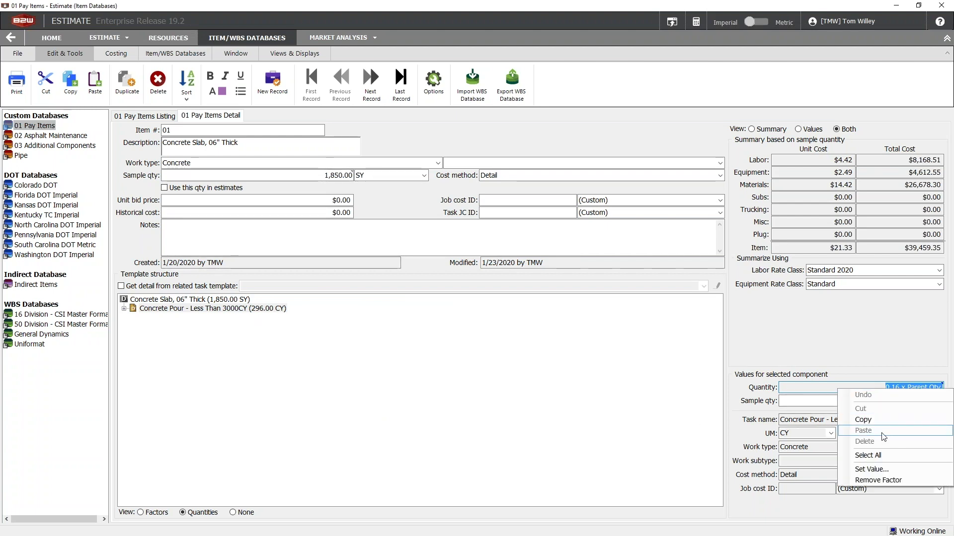
left_click(878, 480)
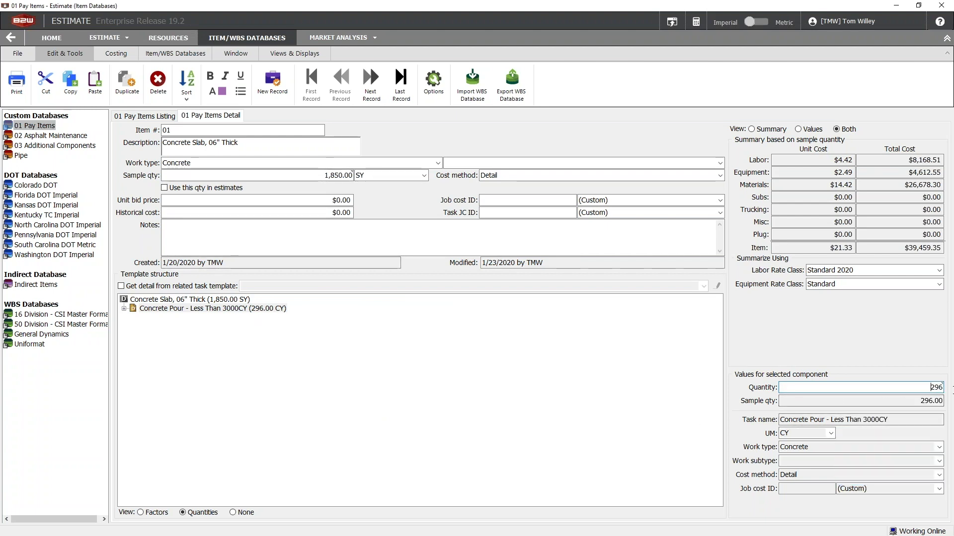
left_click_drag(915, 387, 952, 393)
key("BackSpace")
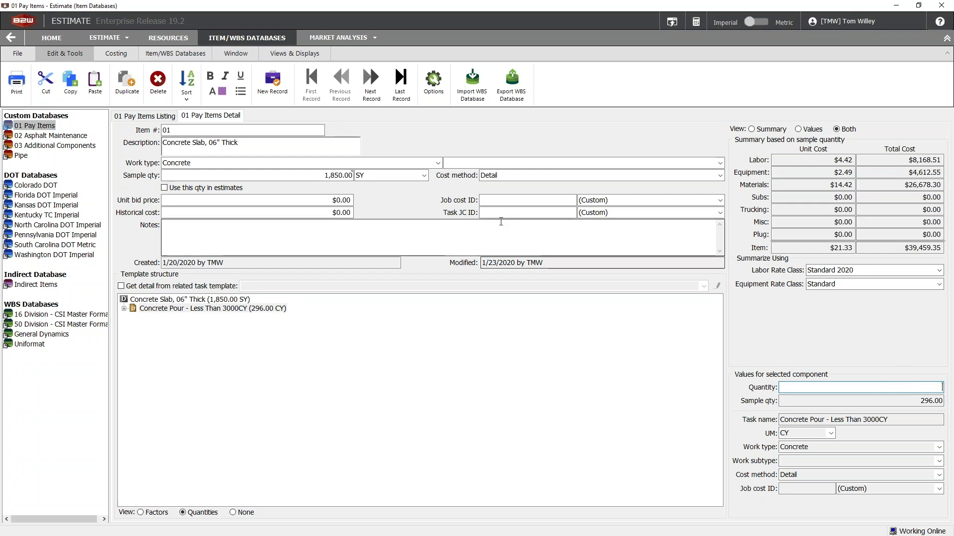
left_click(449, 232)
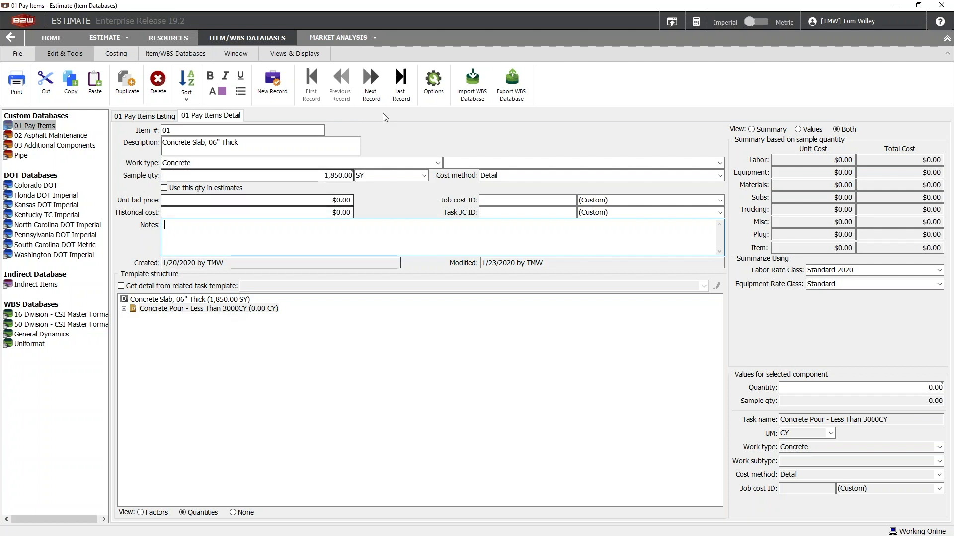
Step: Examine the general factors list in the program options, including the concrete SY to CY conversions
left_click(433, 82)
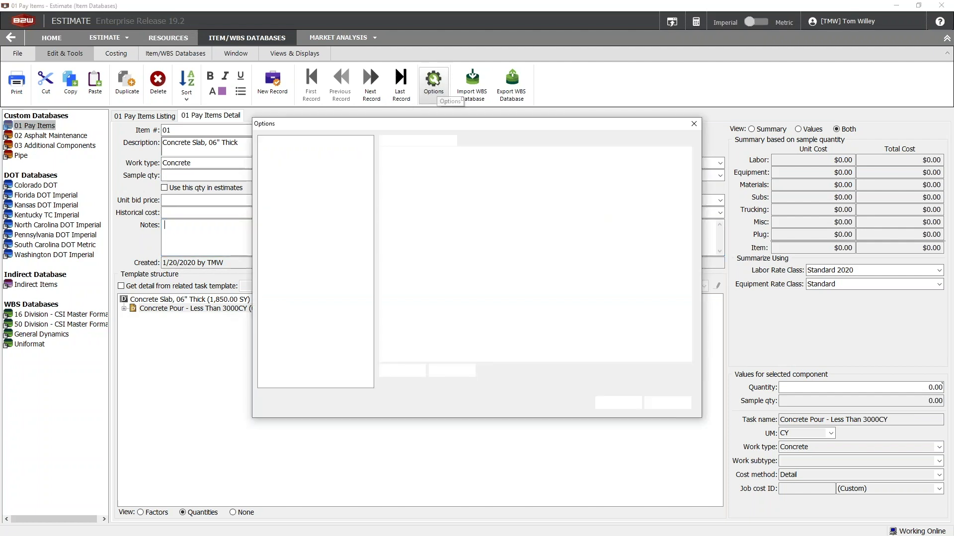
left_click(288, 339)
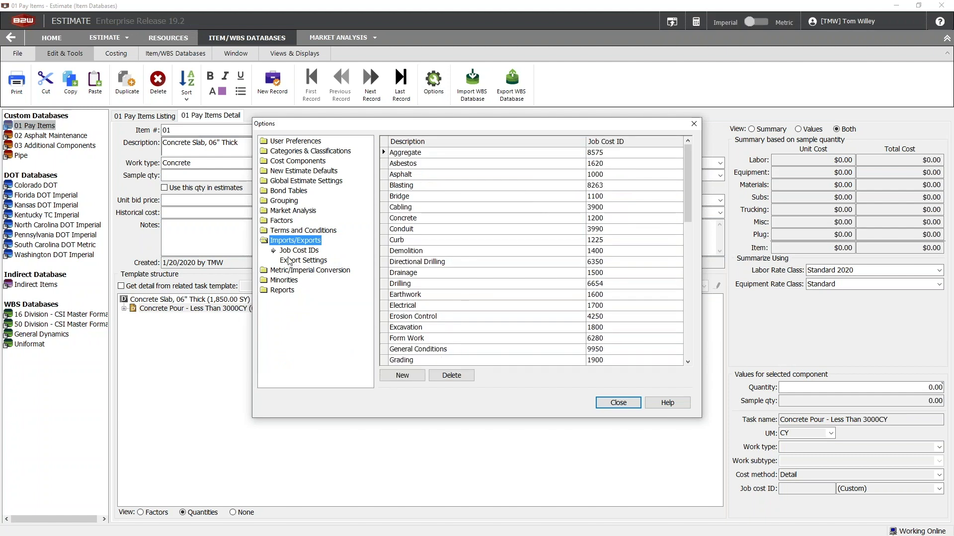
left_click(275, 222)
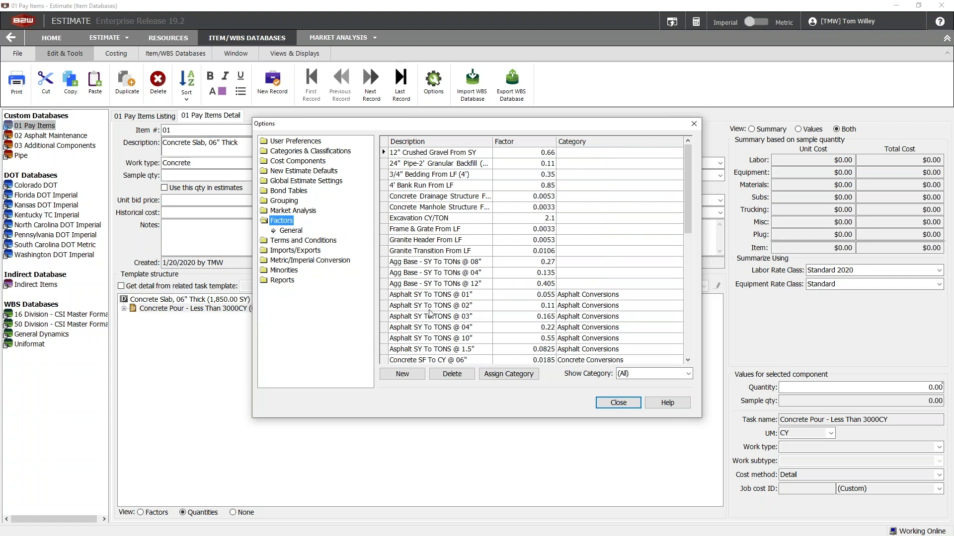
left_click_drag(690, 217, 690, 280)
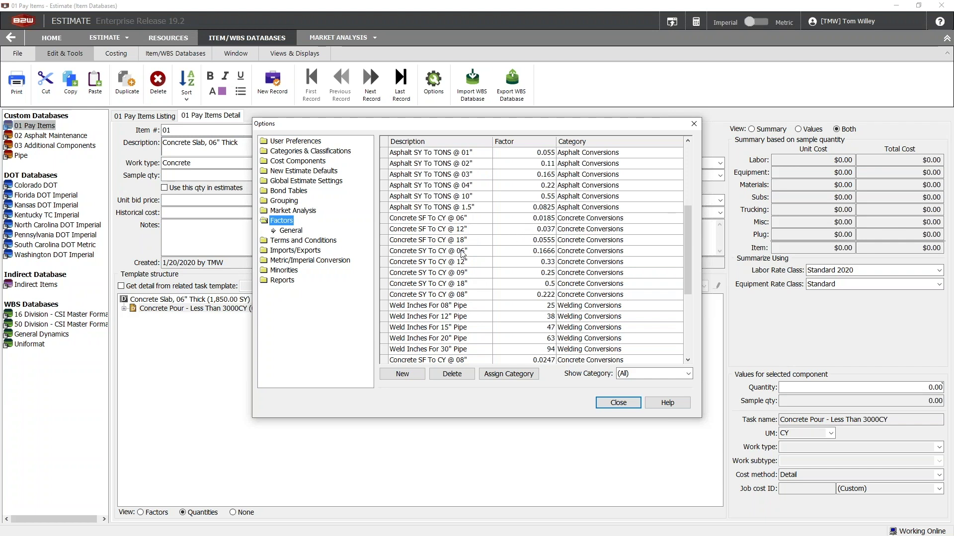
left_click(617, 403)
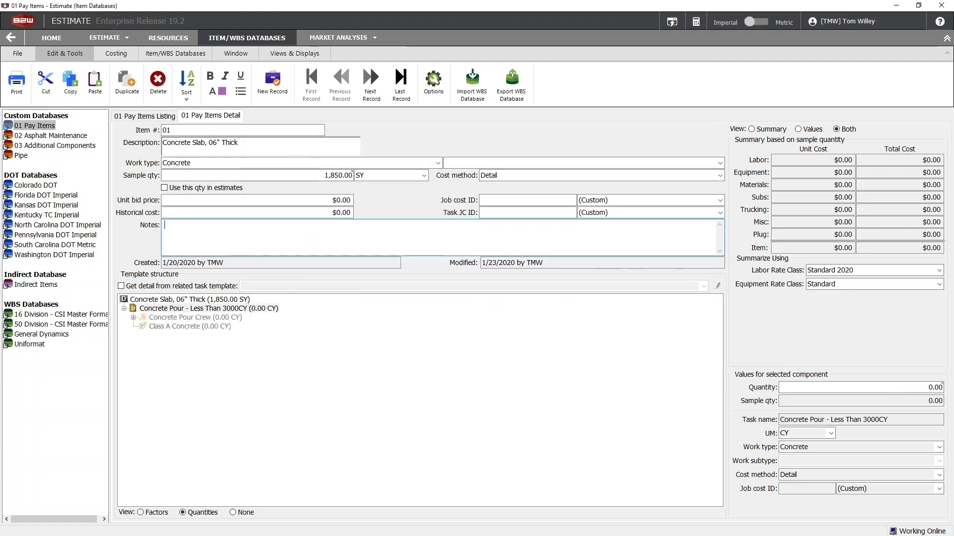
Step: Set the Concrete Pour task's component quantity to be calculated with the predefined factor Concrete SY To CY @ 06"
right_click(927, 388)
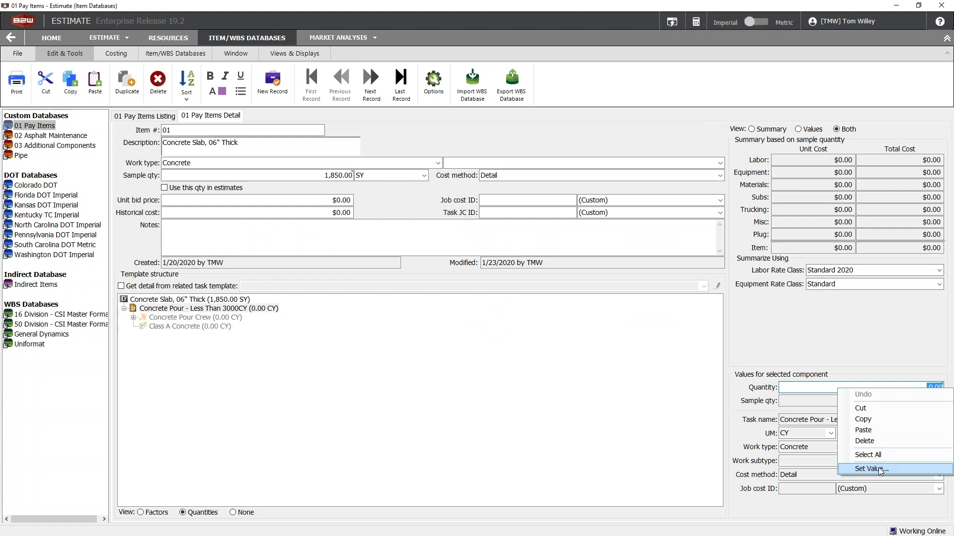
left_click(870, 469)
left_click(374, 296)
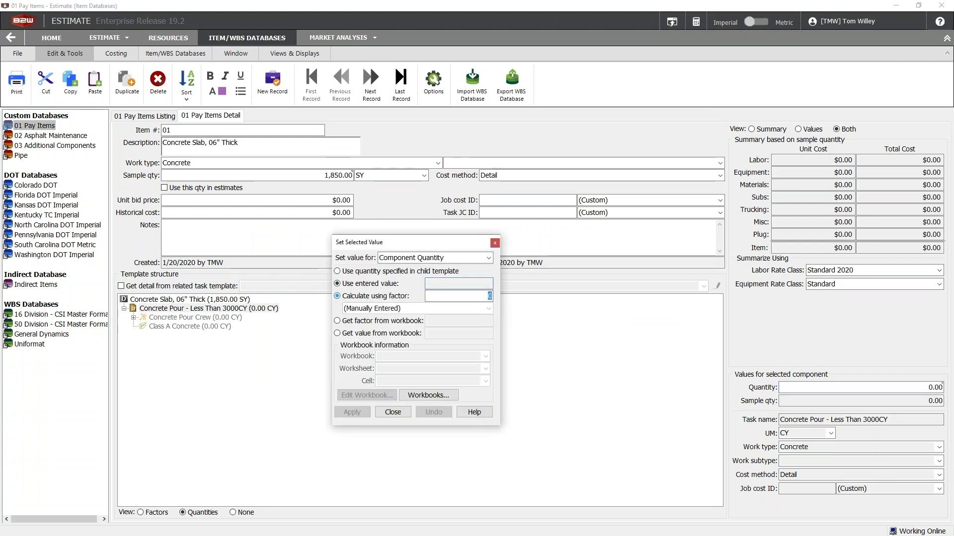
left_click(489, 308)
scroll(398, 347, "down", 5)
scroll(378, 359, "down", 6)
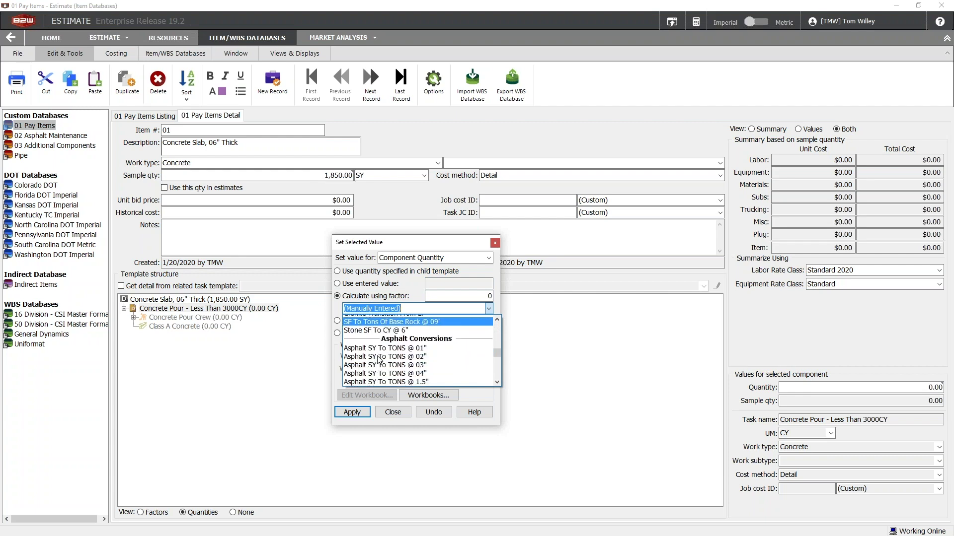
left_click(378, 327)
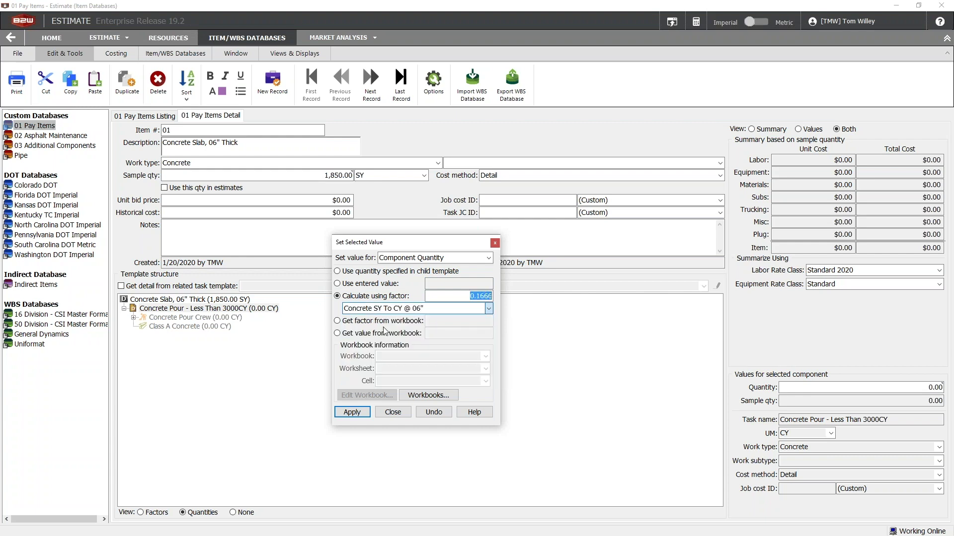
left_click(352, 412)
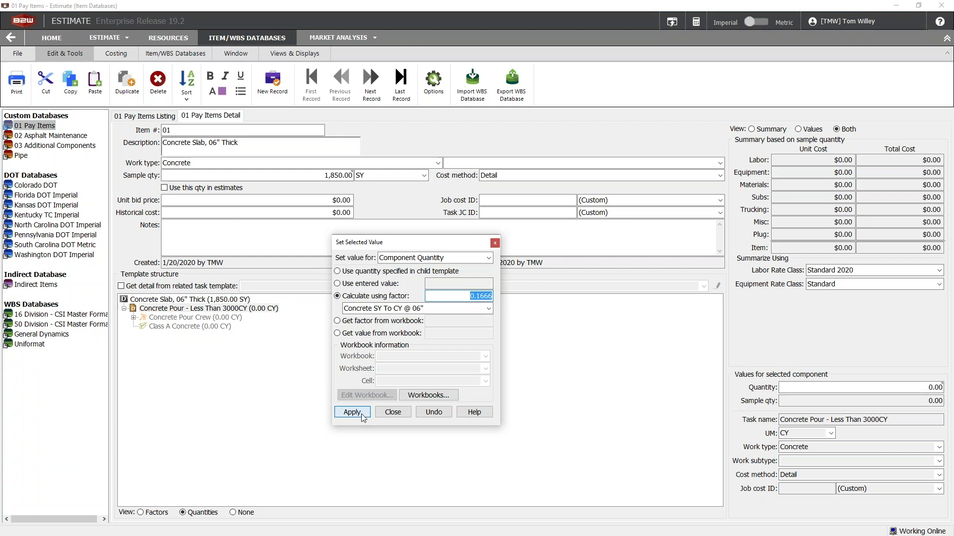
left_click(392, 412)
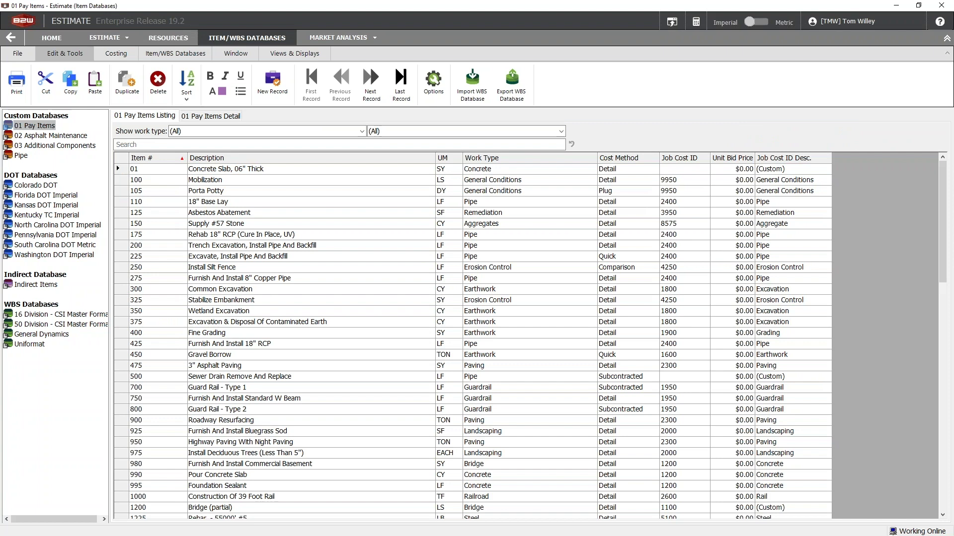
Step: Examine the list of job cost IDs under the import and export options
left_click(291, 251)
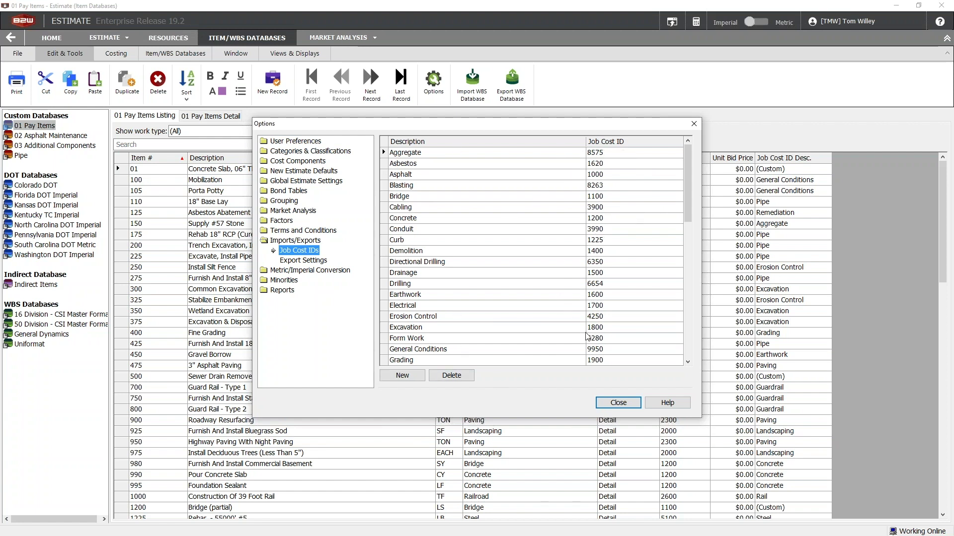
left_click(622, 407)
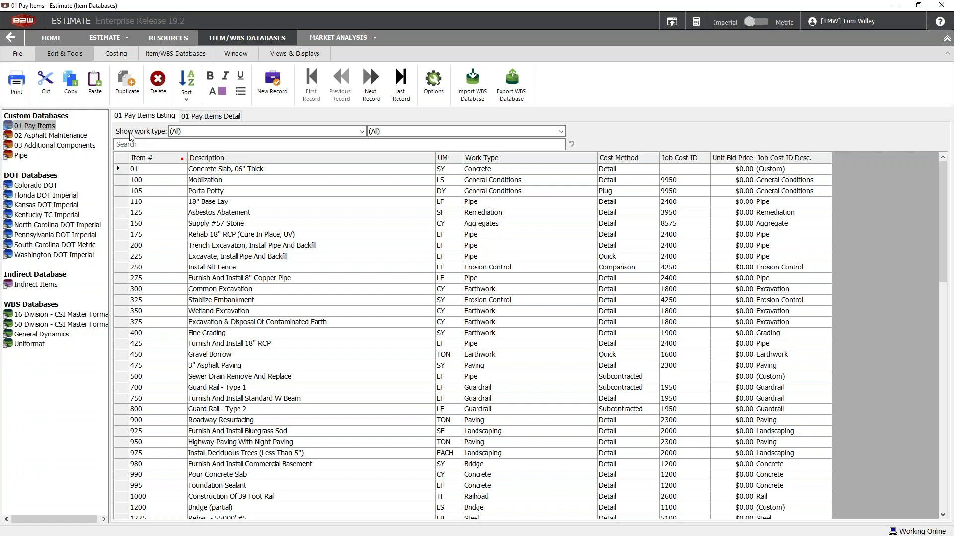
Step: Open pay item 275, Furnish And Install 8" Copper Pipe, and choose Pipe as its job cost ID
left_click(119, 279)
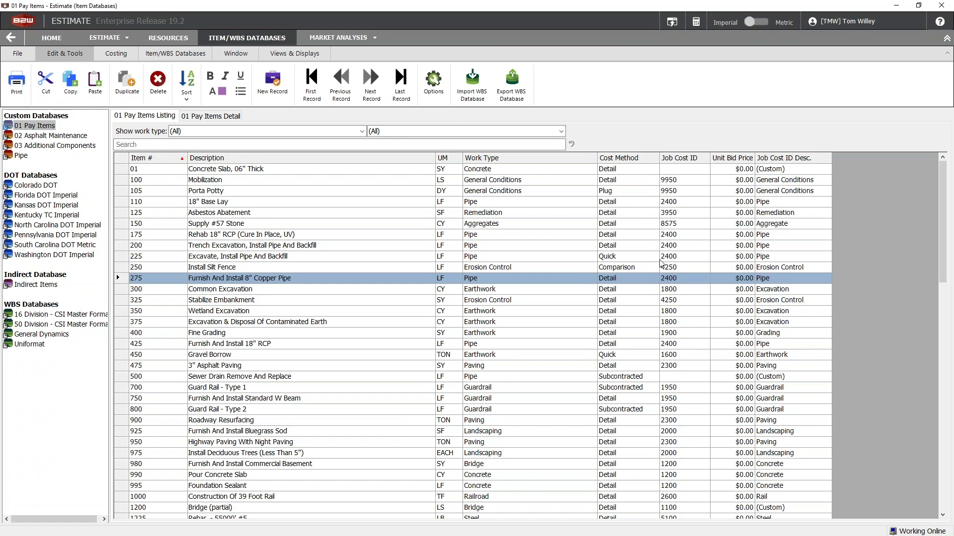
left_click(212, 117)
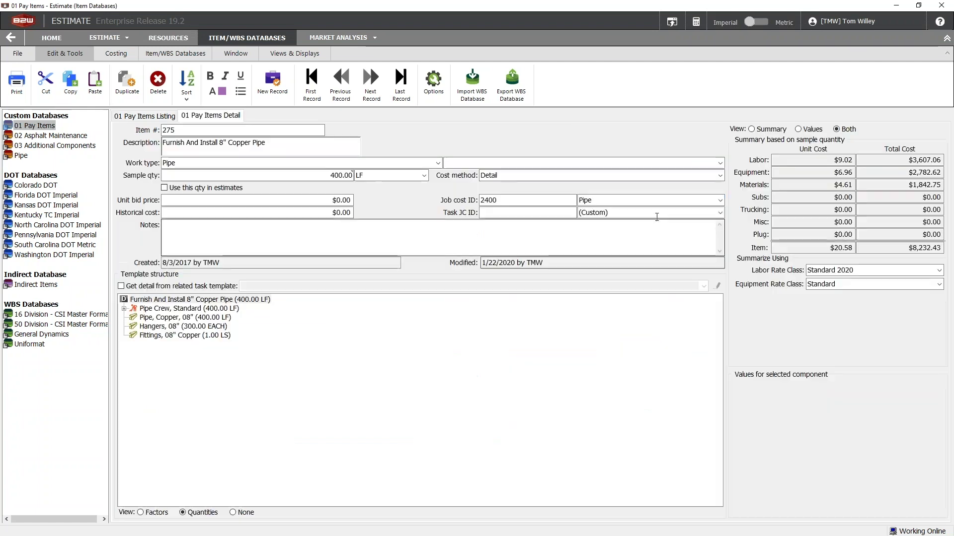
left_click(720, 200)
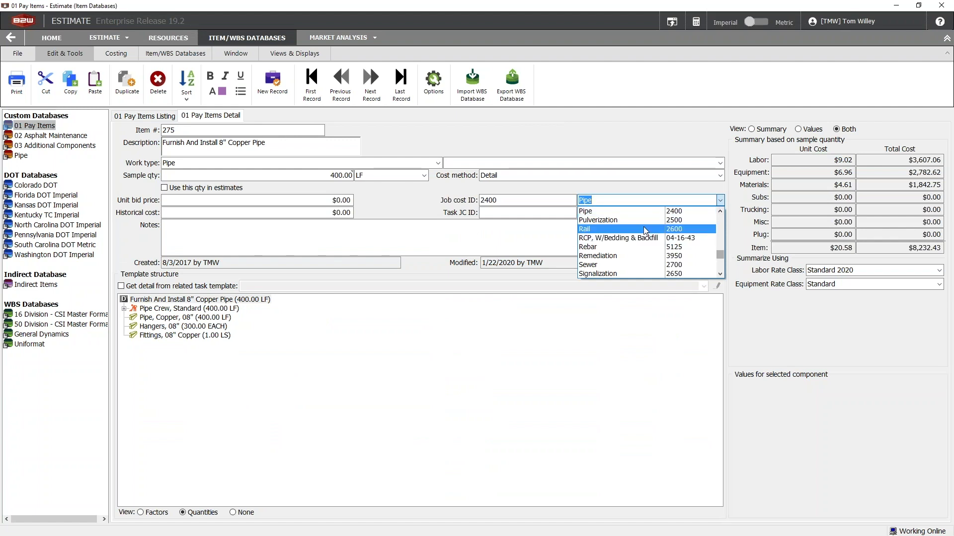
left_click(600, 211)
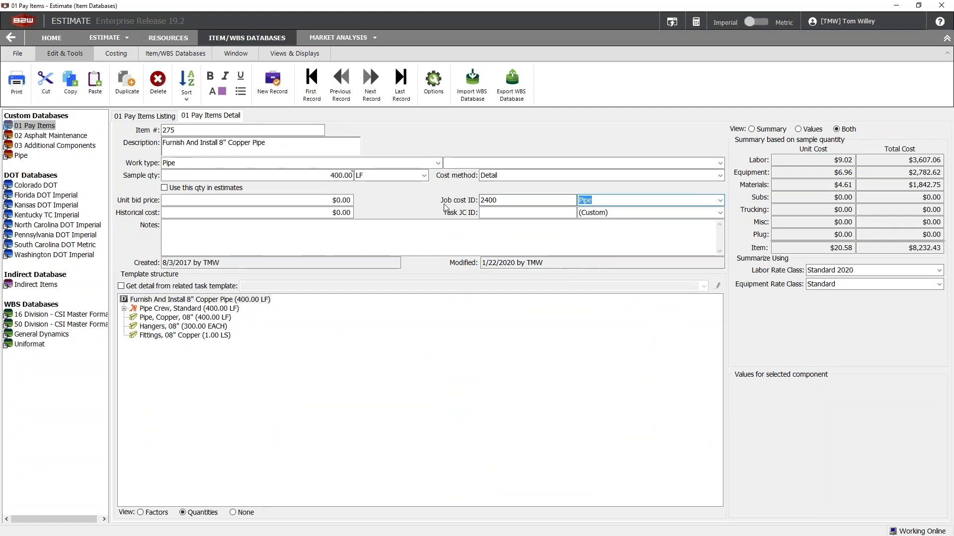
left_click(467, 253)
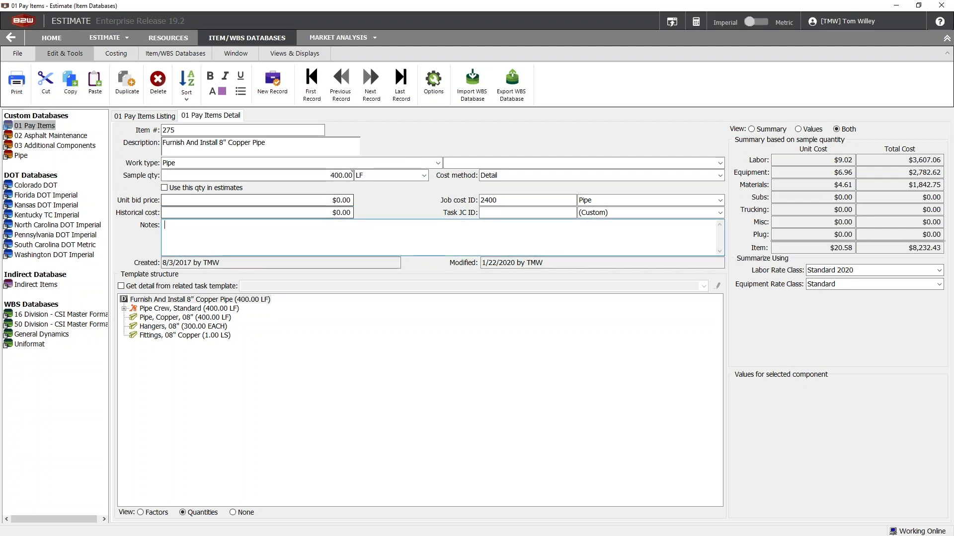
left_click_drag(183, 143, 283, 147)
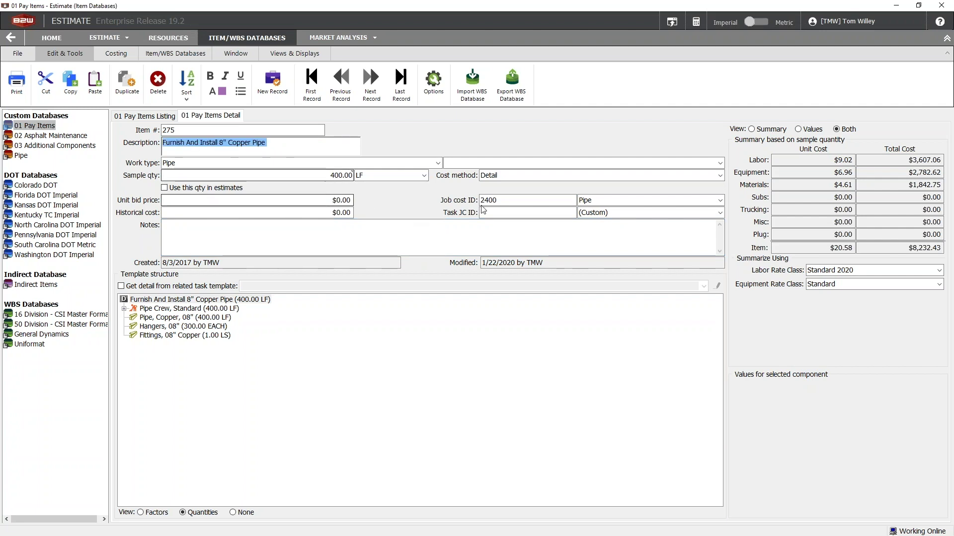
left_click(258, 222)
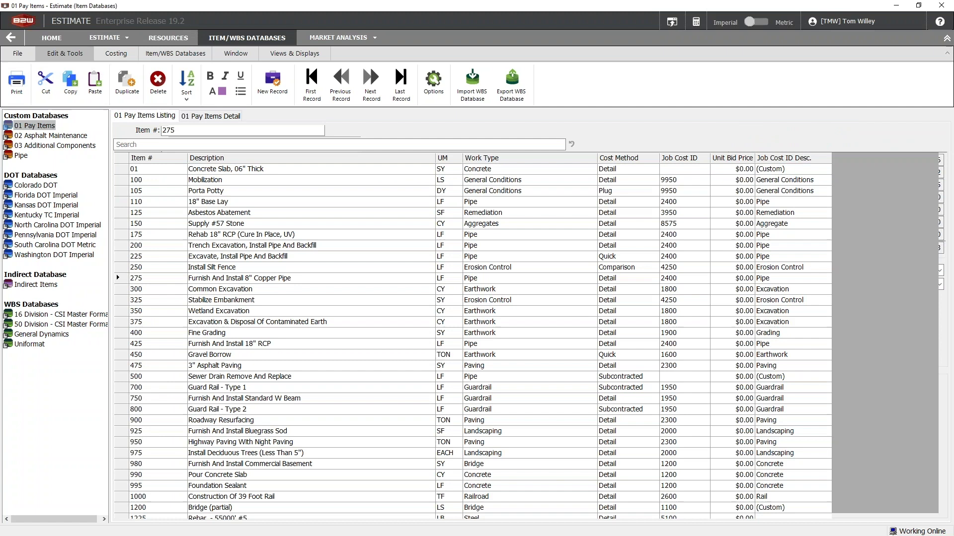
Step: Examine the cost methods of Porta Potty, Mobilization, and Sewer Drain Remove And Replace in the pay item listing
left_click(613, 192)
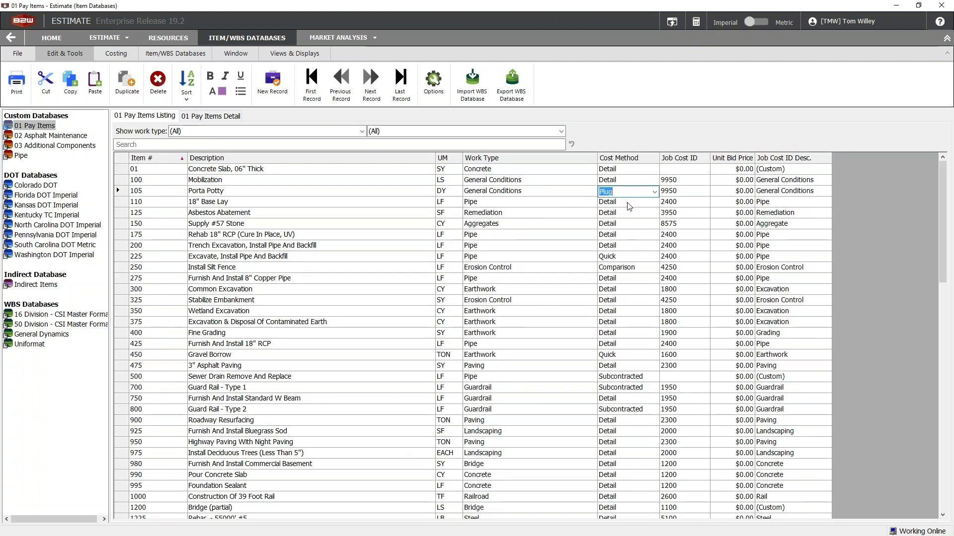
key("Up")
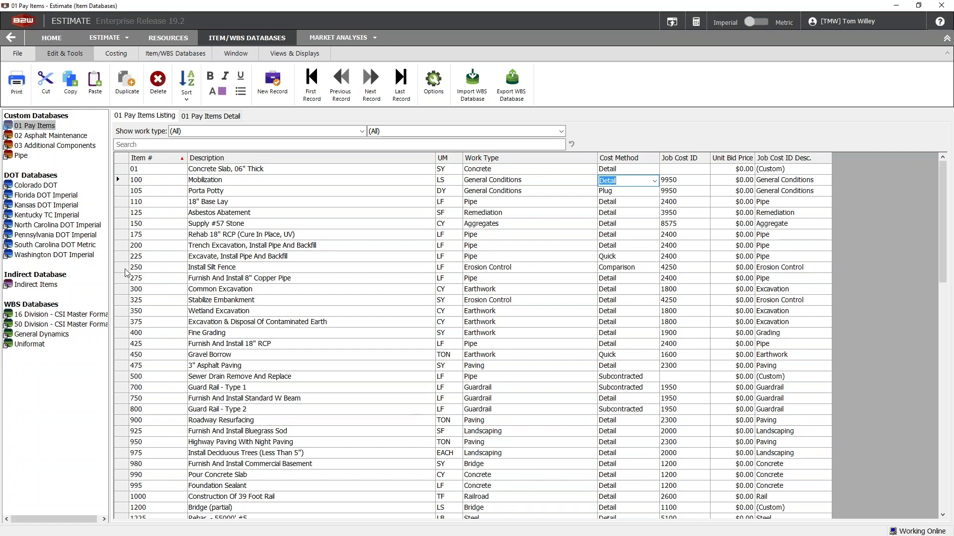
left_click(631, 378)
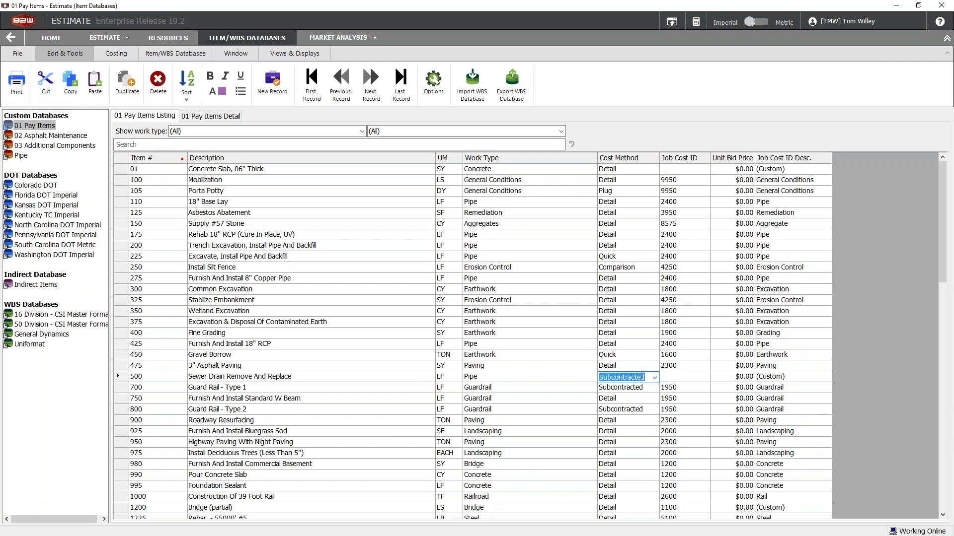
Step: Open pay item 250, Install Silt Fence, expand its erosion control crew, and switch the item to subcontracted costing
left_click(119, 269)
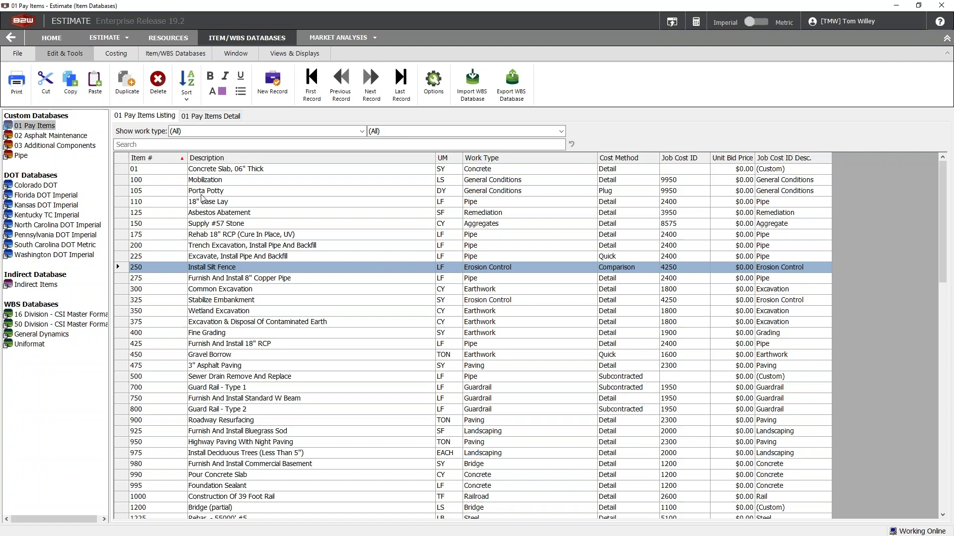
left_click(215, 116)
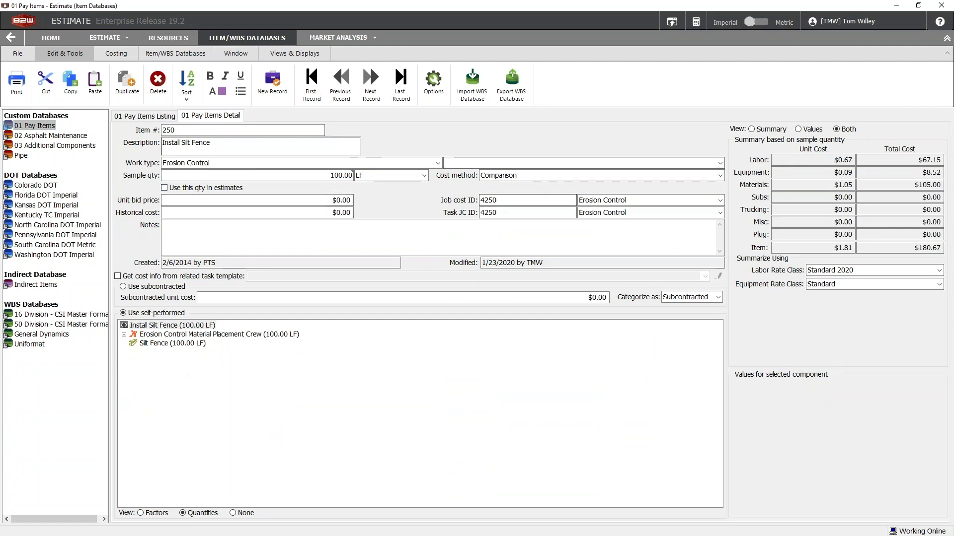
left_click(123, 334)
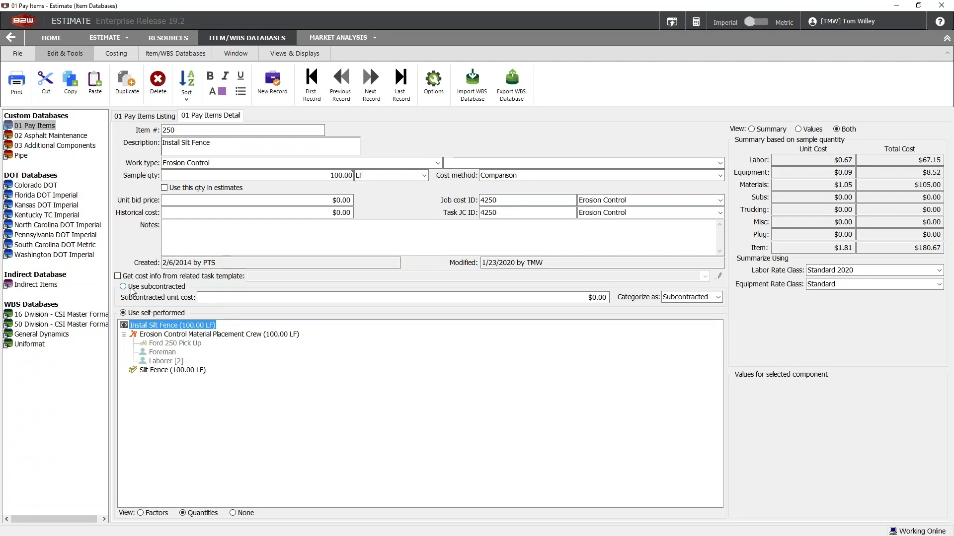
left_click(517, 296)
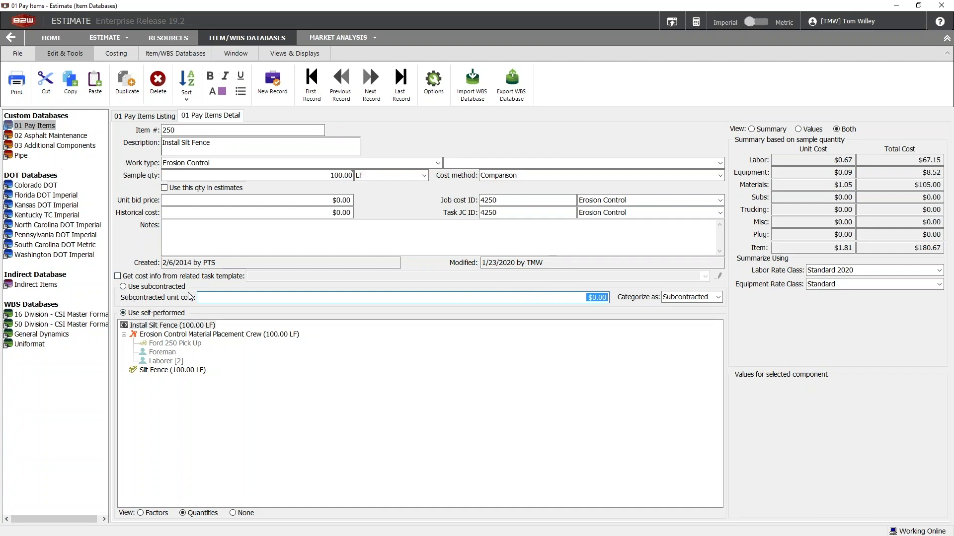
left_click(124, 287)
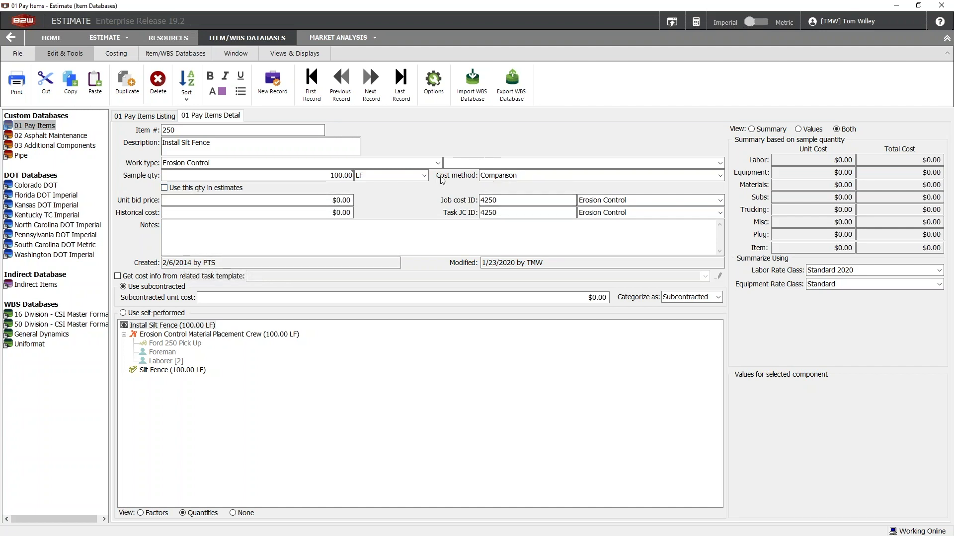
left_click(308, 236)
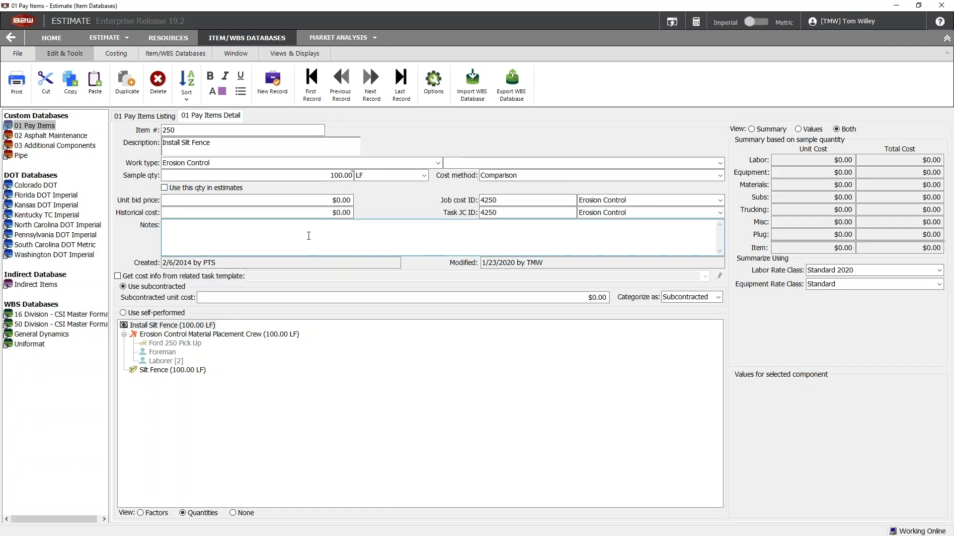
Step: Return to the Brookline Economic Development estimate detail and expand pay item 260, Silt Fence, to view its components
left_click(111, 43)
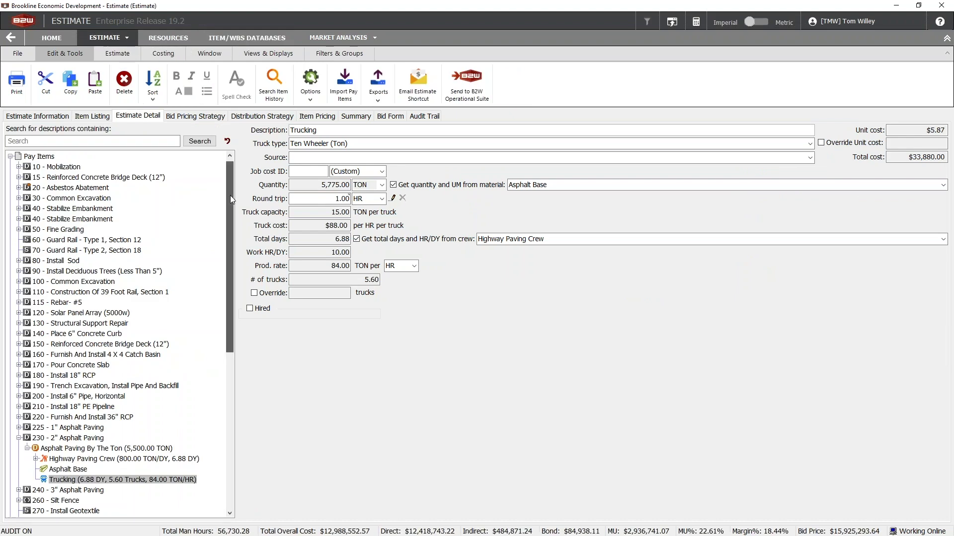
left_click_drag(230, 209, 230, 281)
left_click_drag(56, 349, 19, 344)
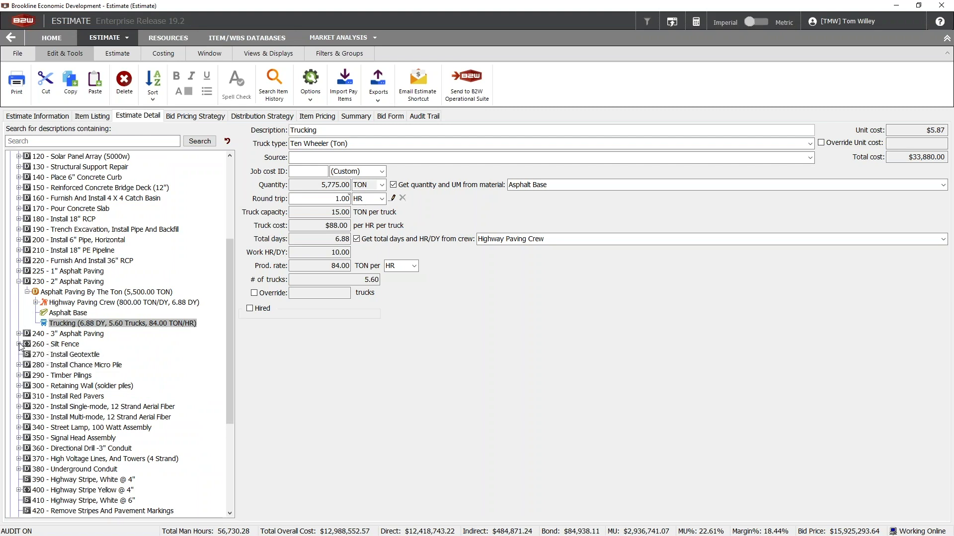
left_click(19, 344)
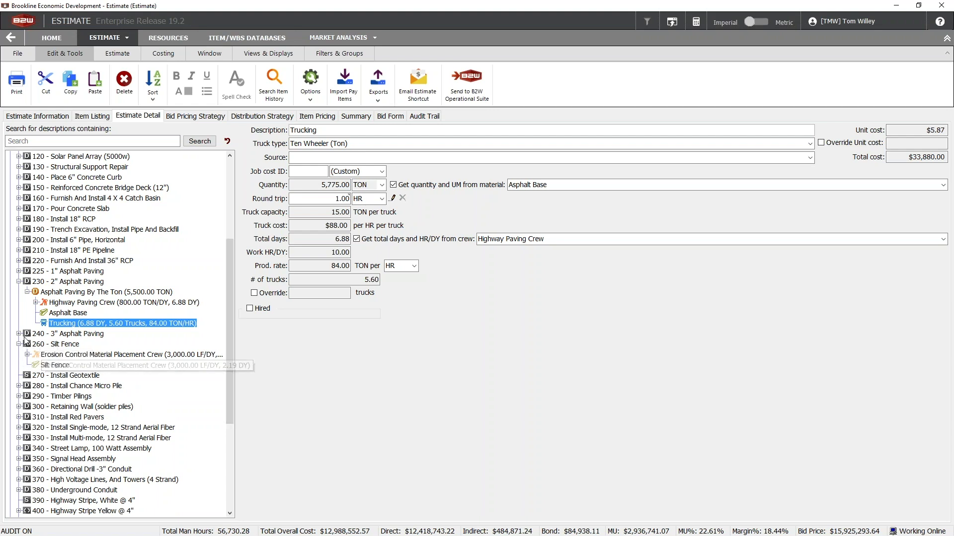
Step: Open the Erosion Control group in the estimate's subcontractor RFQ groups and view its quote comparison
left_click(121, 40)
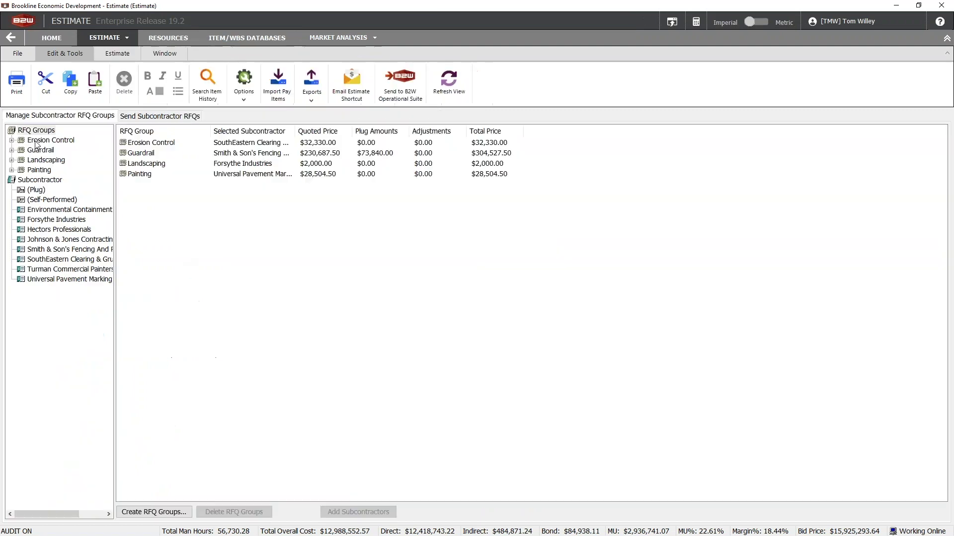
left_click(39, 140)
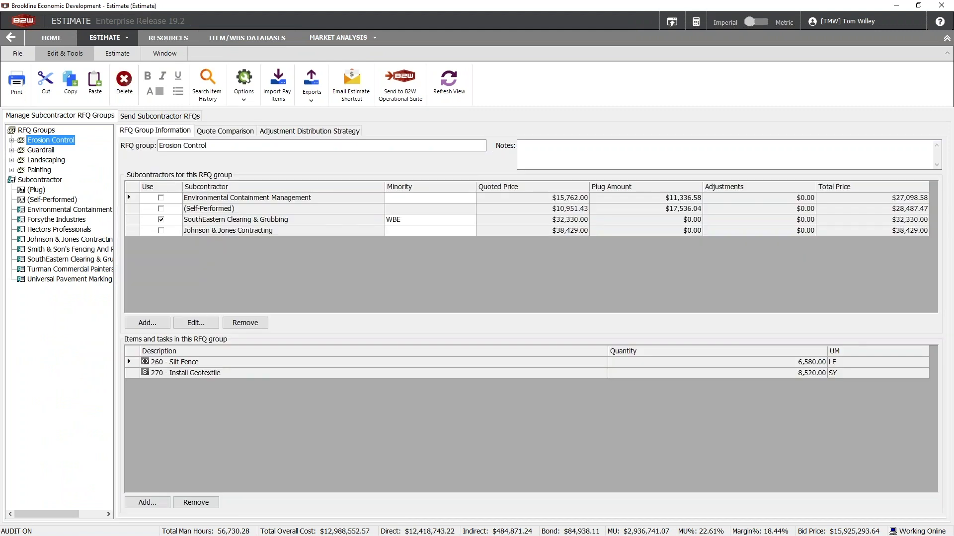
left_click(225, 131)
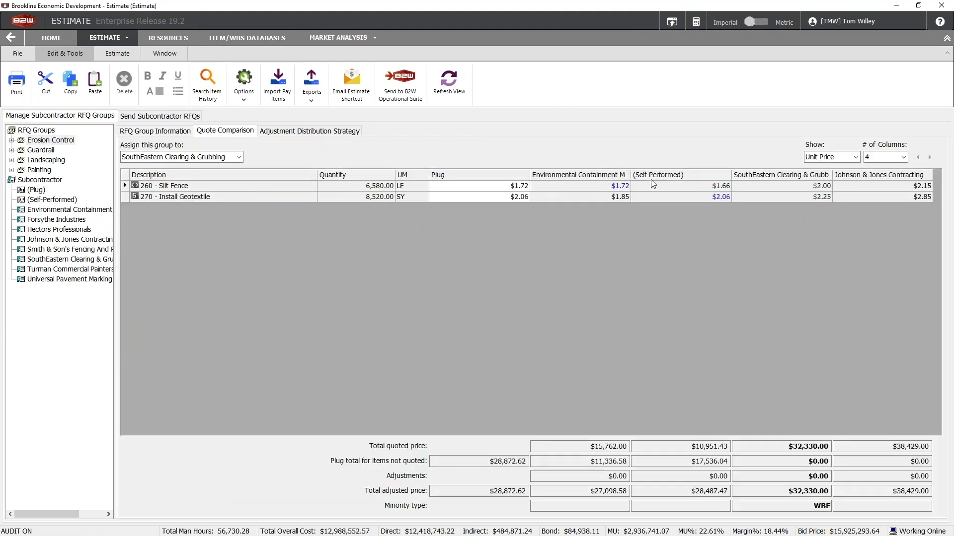
Step: Check the self-performed Silt Fence price in the Erosion Control comparison and view the Self-Performed cost list
left_click(719, 187)
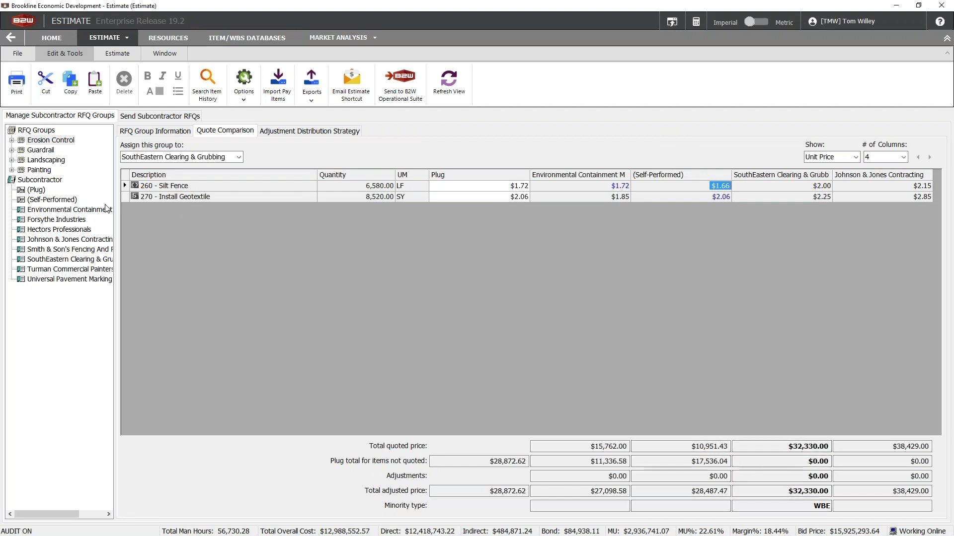
left_click(31, 200)
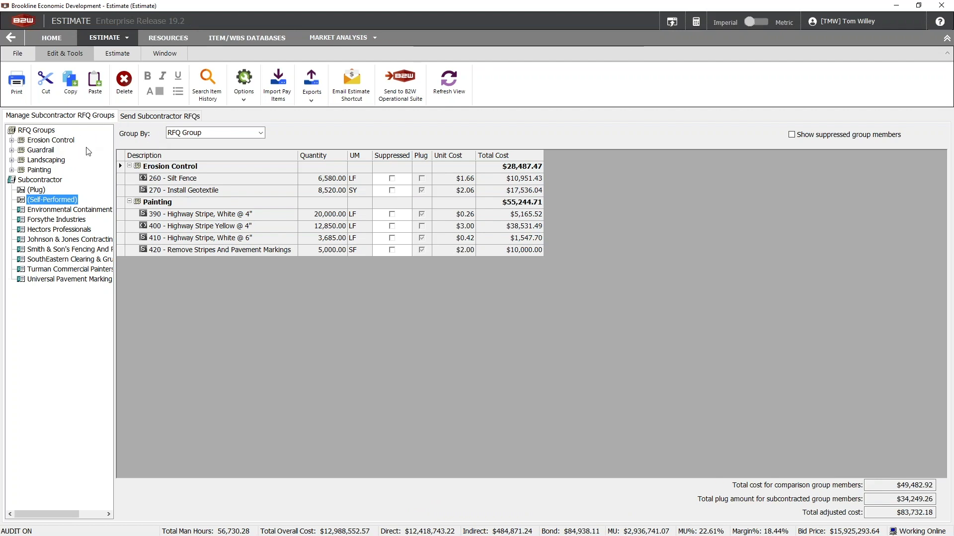
Step: Return to the estimate detail and view the subcontracted and self-performed costs of pay item 260, Silt Fence
left_click(110, 40)
left_click(100, 52)
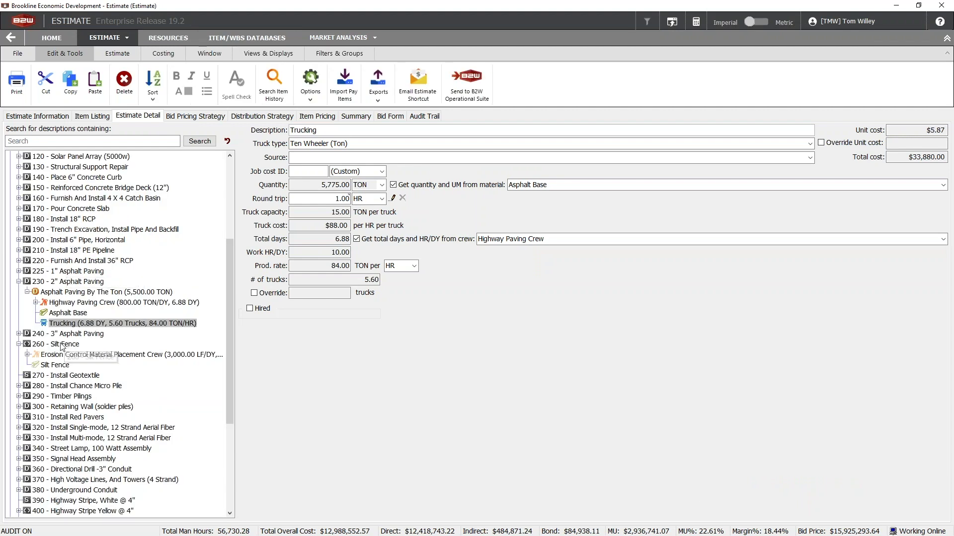
left_click(62, 344)
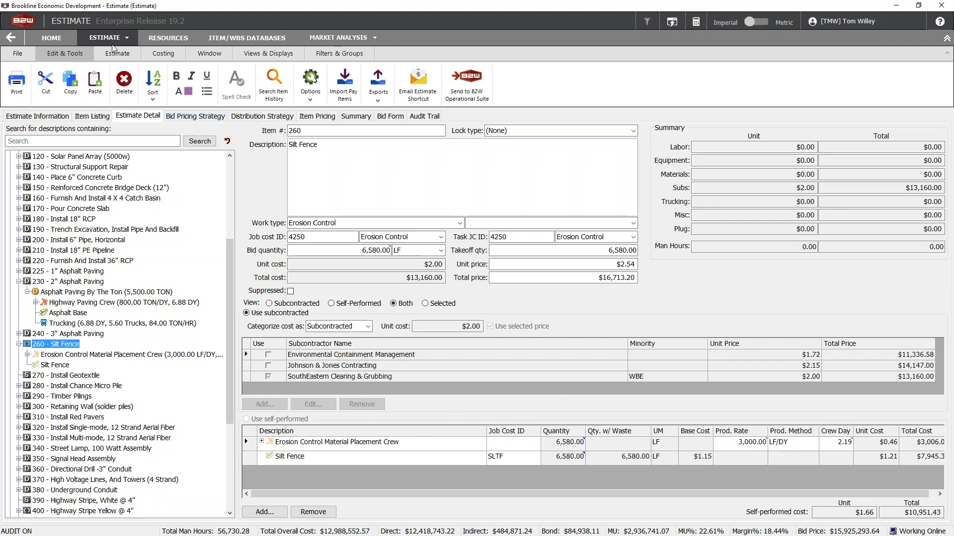
left_click(348, 171)
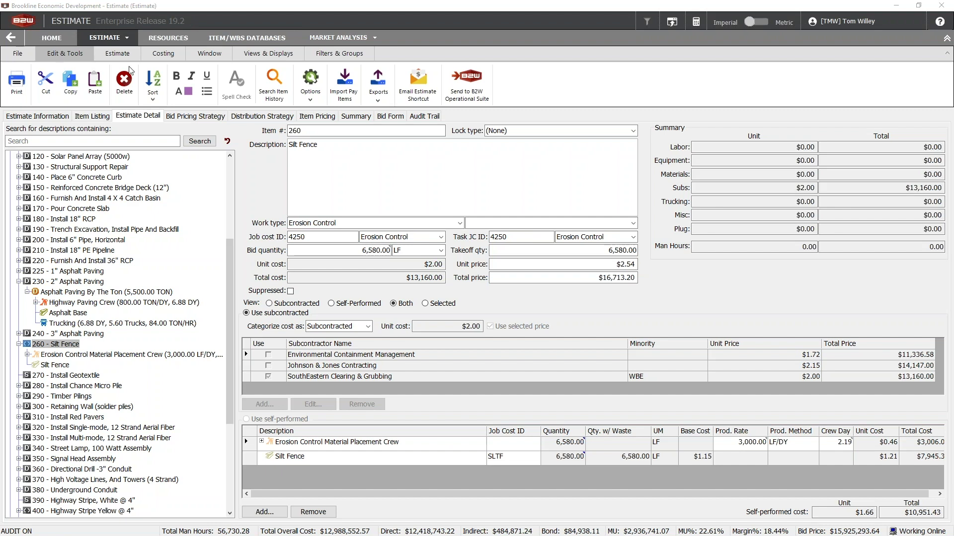
Step: Return to the subcontractor RFQ groups and view the Erosion Control quote comparison
left_click(240, 39)
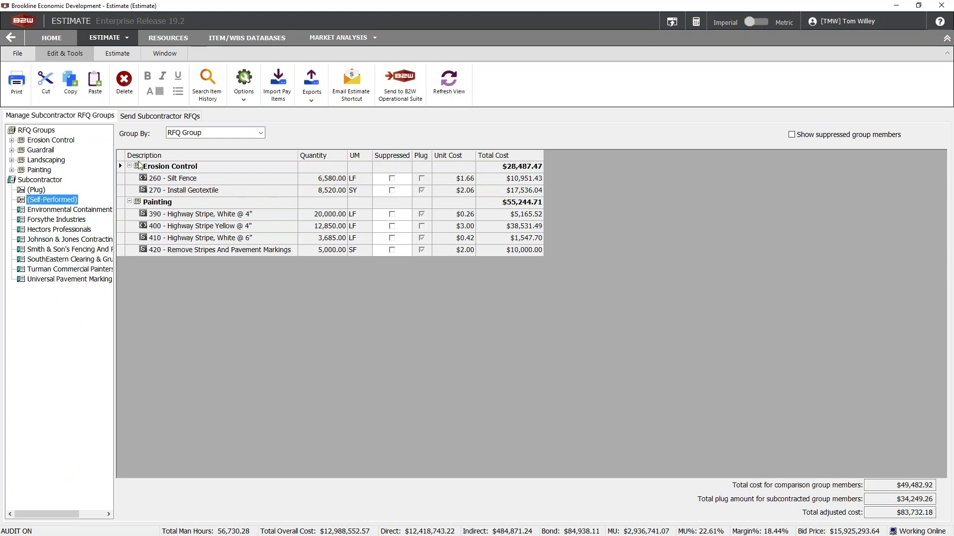
left_click(46, 141)
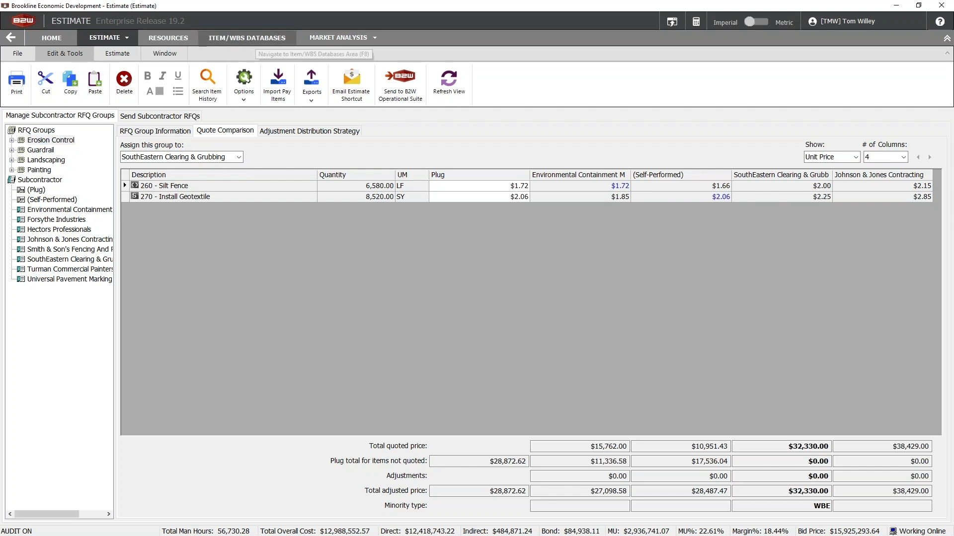
Step: Open WBS item 02515, Water Supply, in the 16 Division - CSI Master Format database and resize the panes to fit its details
left_click(246, 38)
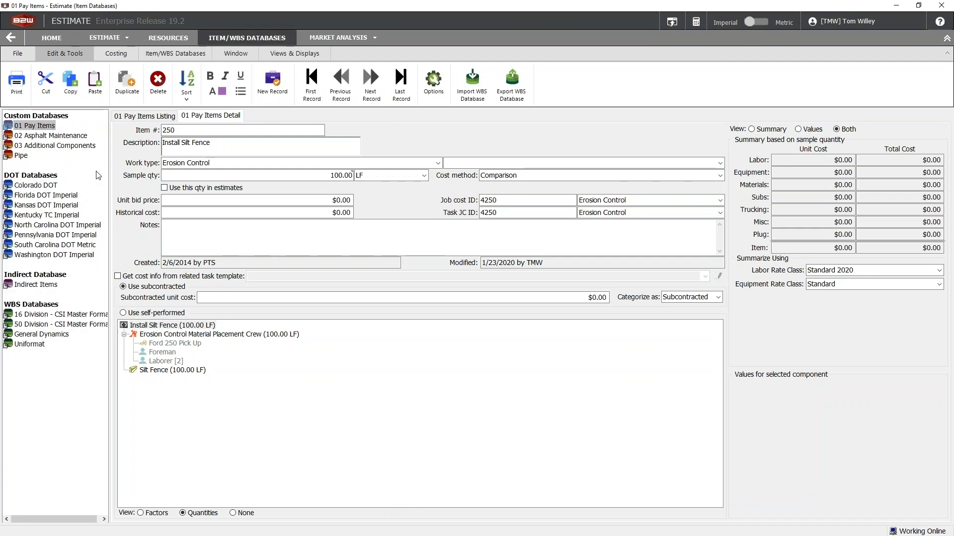
left_click(32, 316)
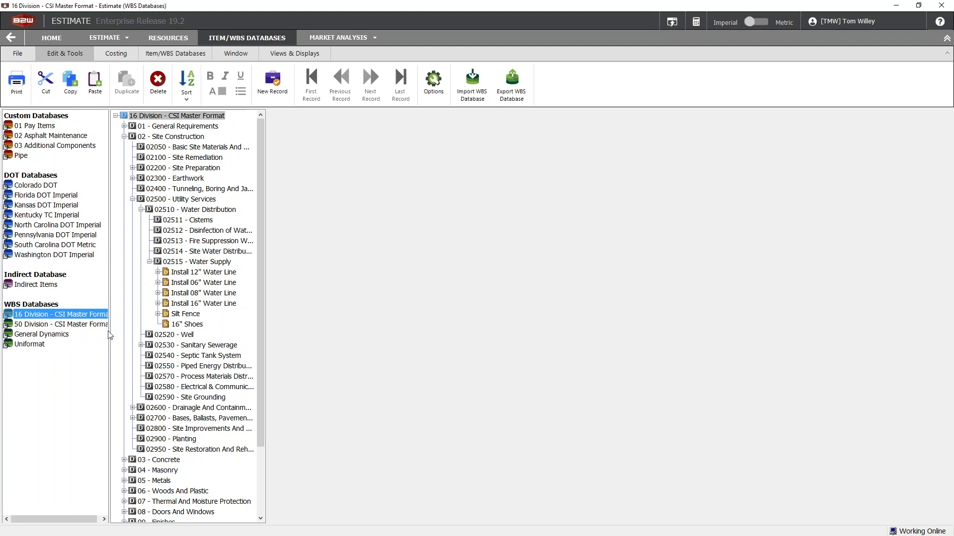
left_click_drag(110, 336, 180, 330)
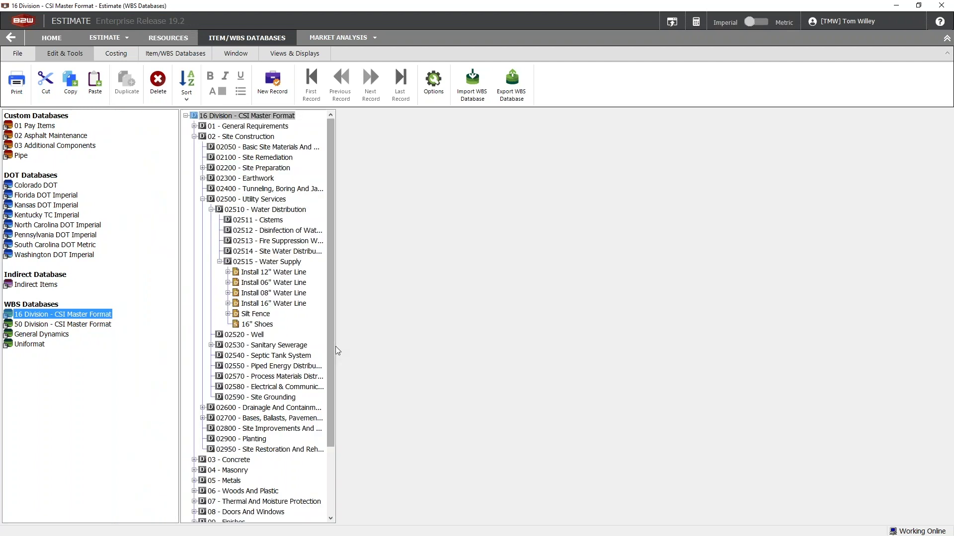
left_click_drag(336, 285, 528, 285)
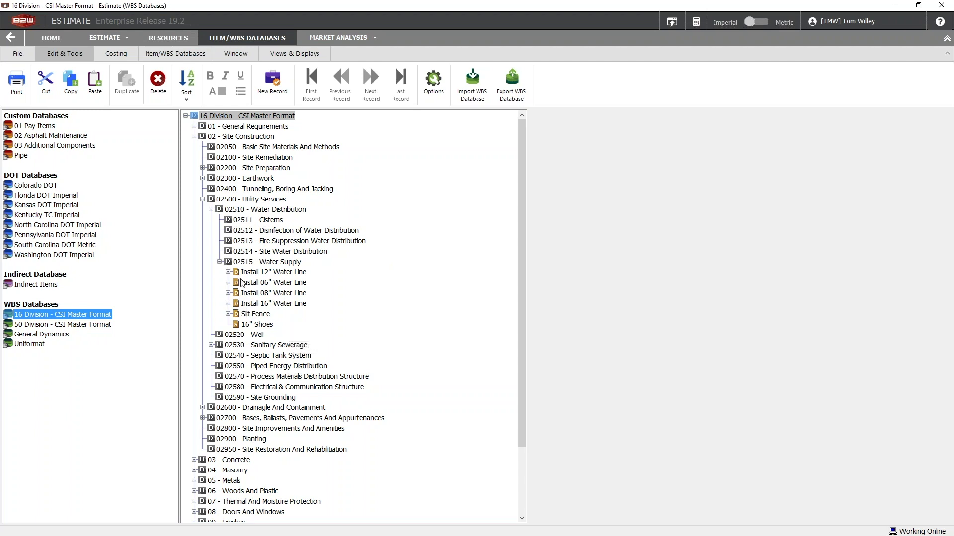
left_click(249, 263)
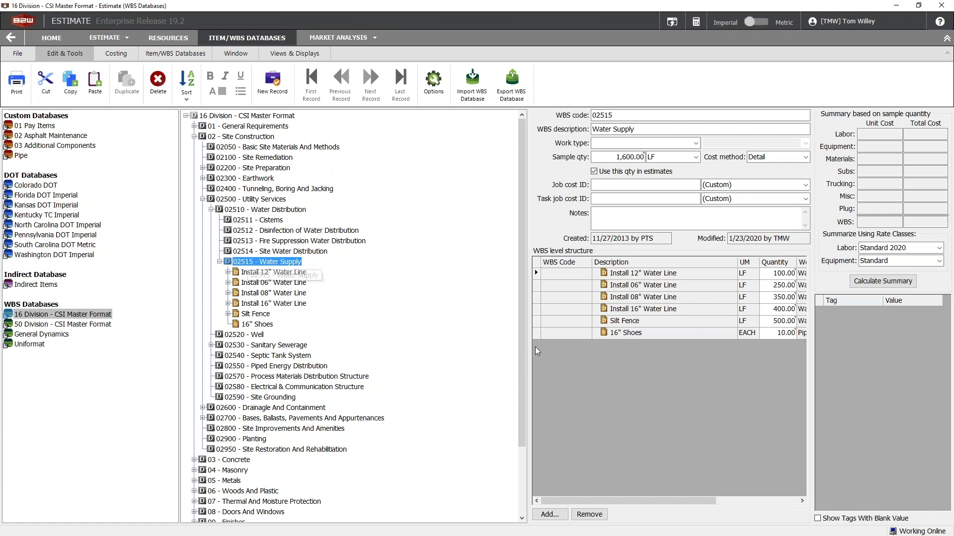
left_click_drag(528, 347, 392, 338)
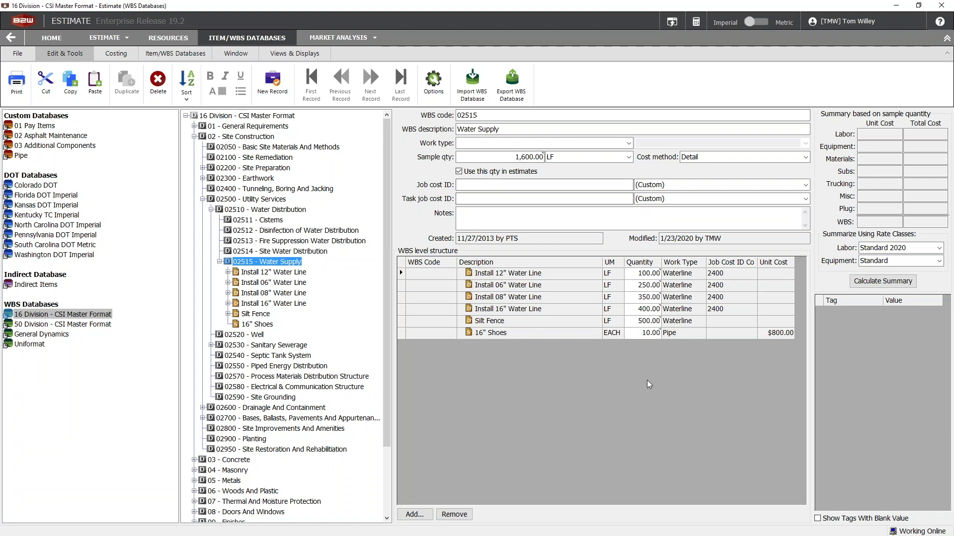
Step: Reset the Water Supply sample quantity and the quantities of all six of its components to 0
left_click(503, 157)
type("0")
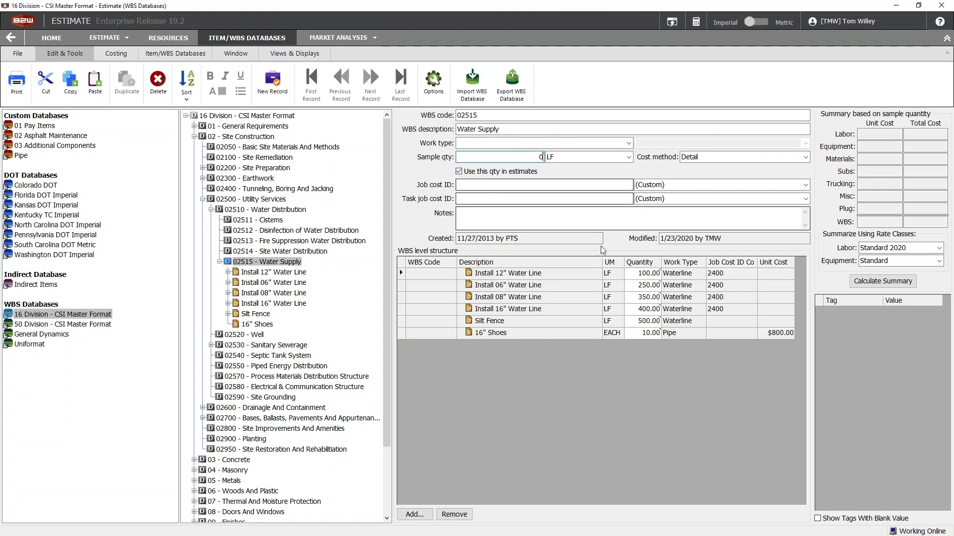
left_click(639, 273)
type("0")
key("Down")
type("0")
key("Down")
type("0")
key("Down")
type("0")
key("Down")
type("0")
key("Down")
key("0")
left_click(631, 312)
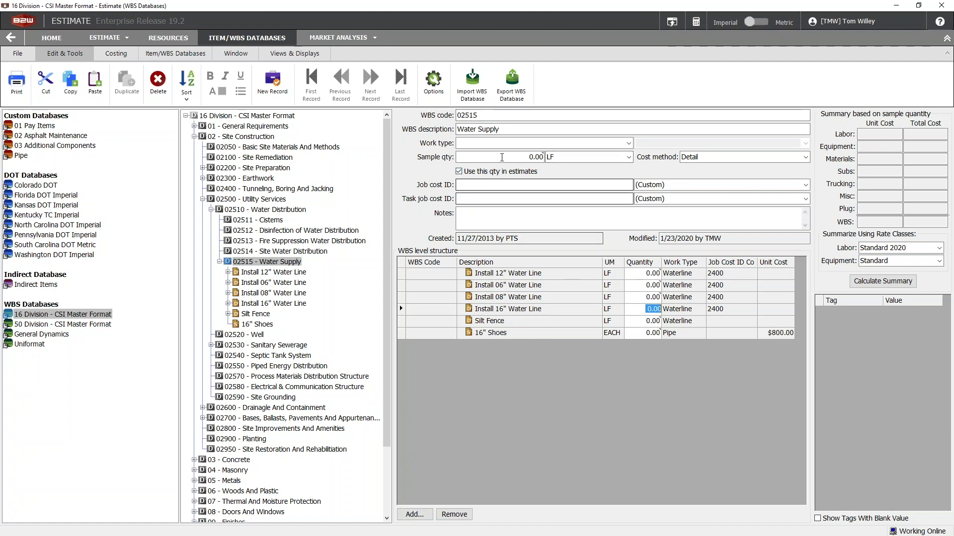
Step: Set the quantities of Install 12", 06" and 08" Water Line to 100, 200 and 300 LF respectively
left_click(635, 275)
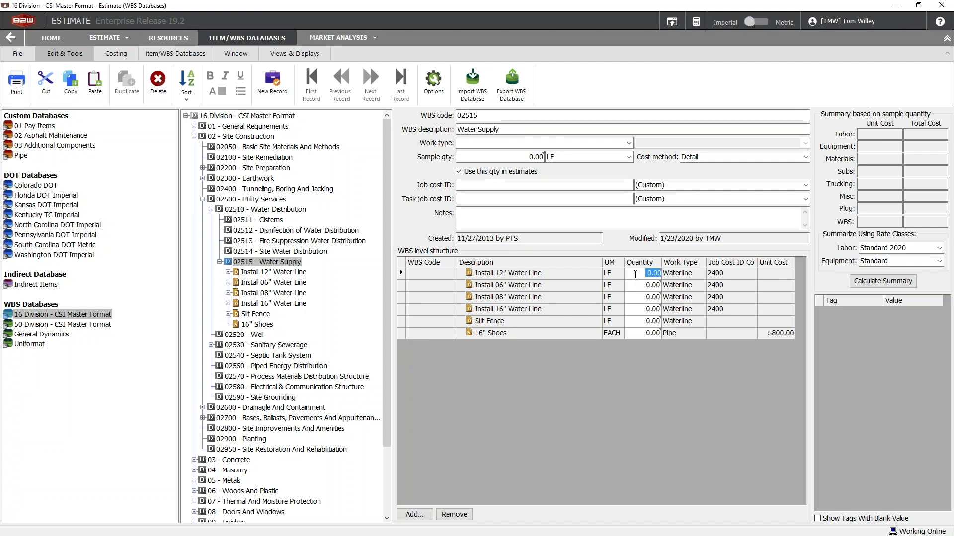
type("1")
key("Return")
type("200")
key("Return")
type("300")
left_click(642, 287)
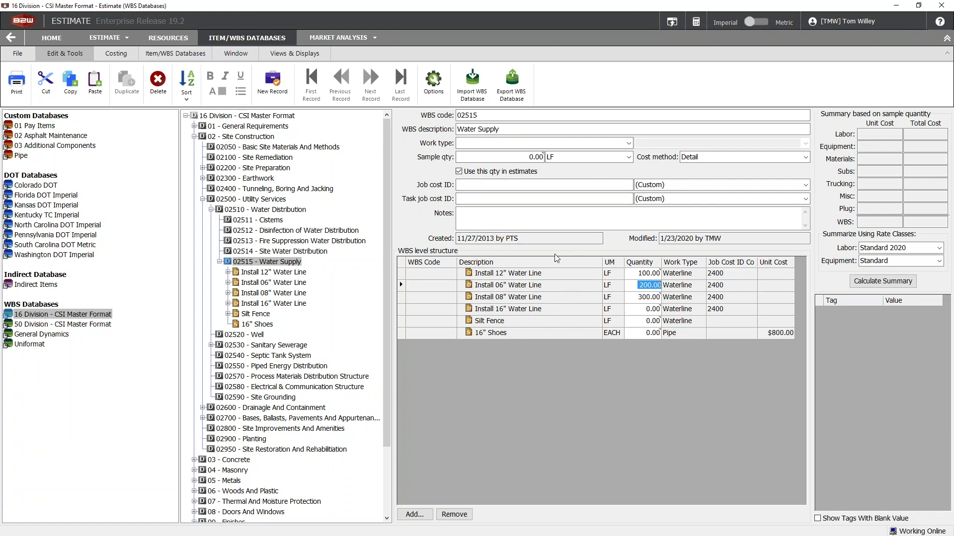
Step: Set the Water Supply sample quantity to calculate as a summation
right_click(528, 158)
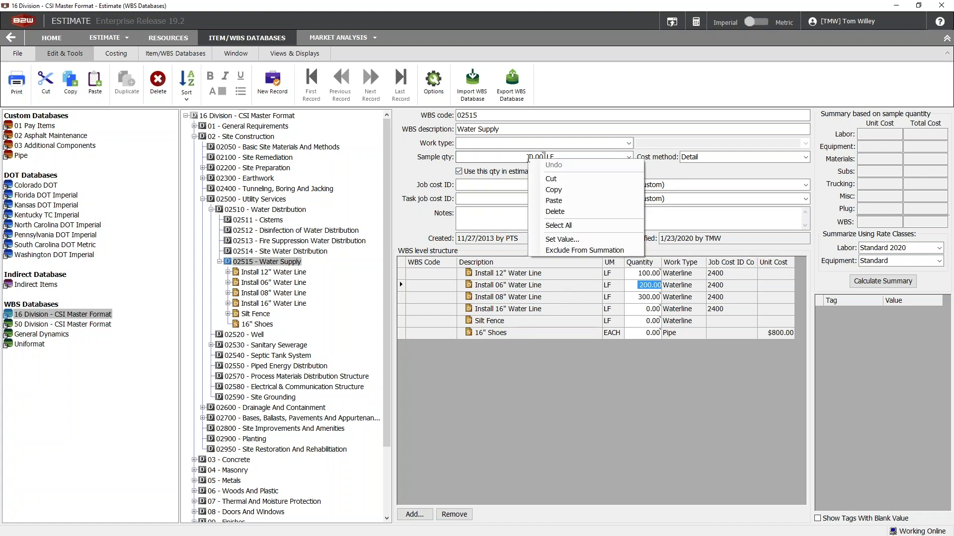
left_click(571, 242)
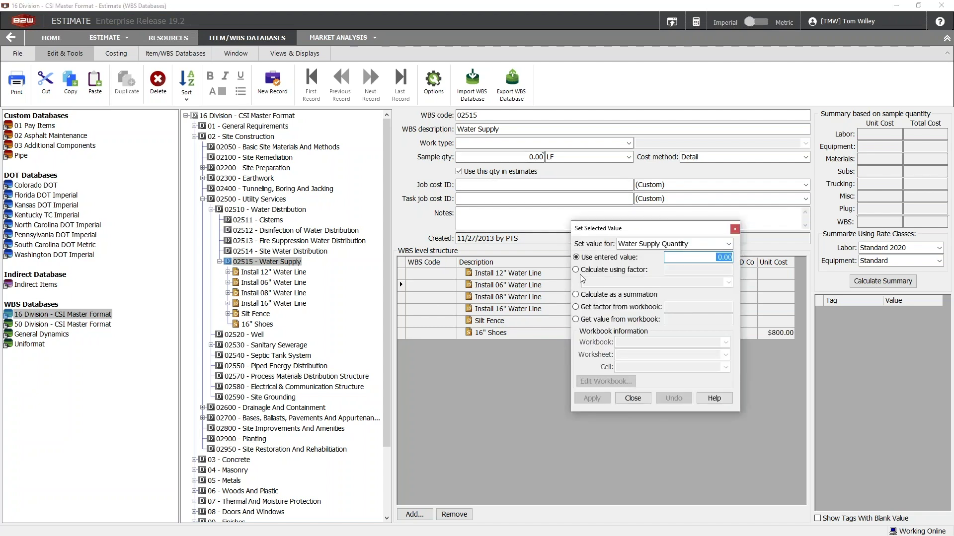
left_click(576, 295)
left_click(592, 399)
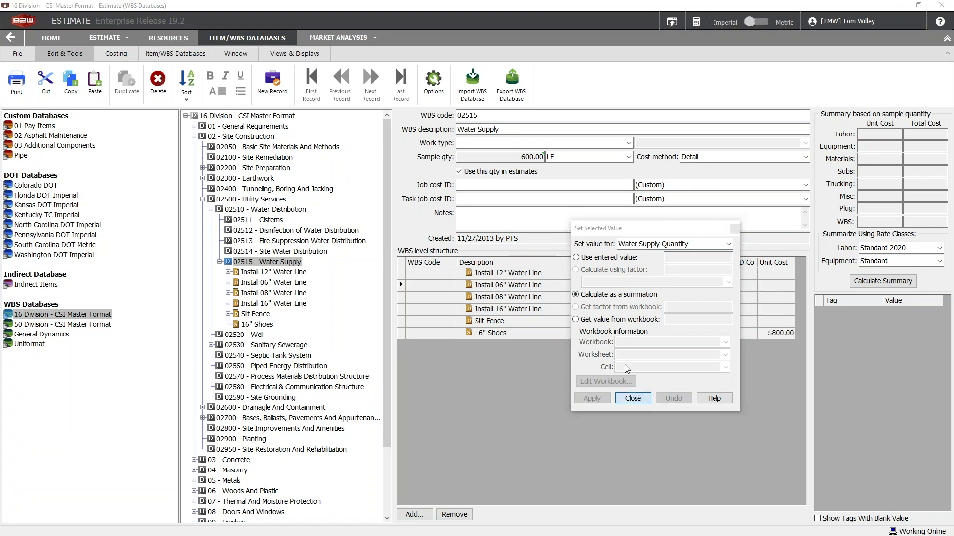
left_click(632, 398)
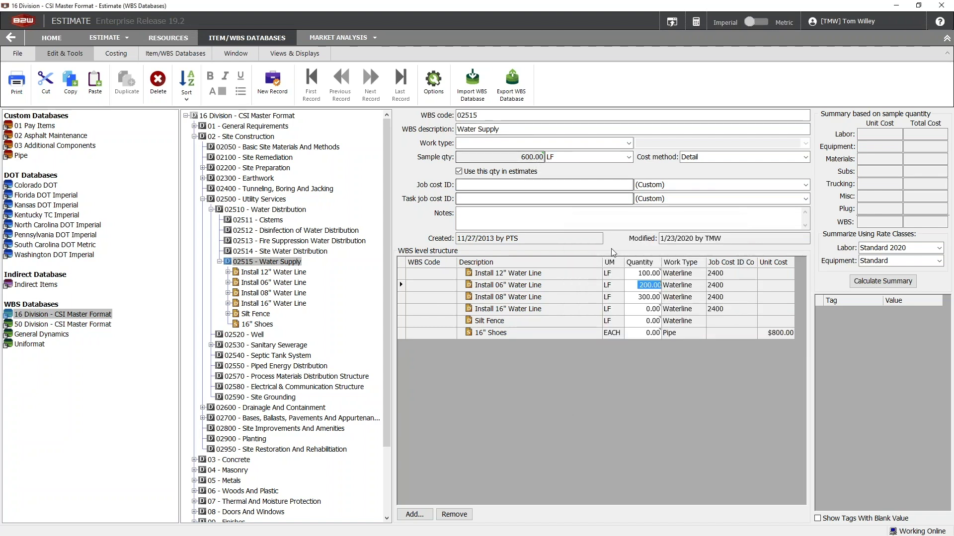
Step: Set the Install 16" Water Line quantity to 500 LF
left_click(632, 310)
type("50")
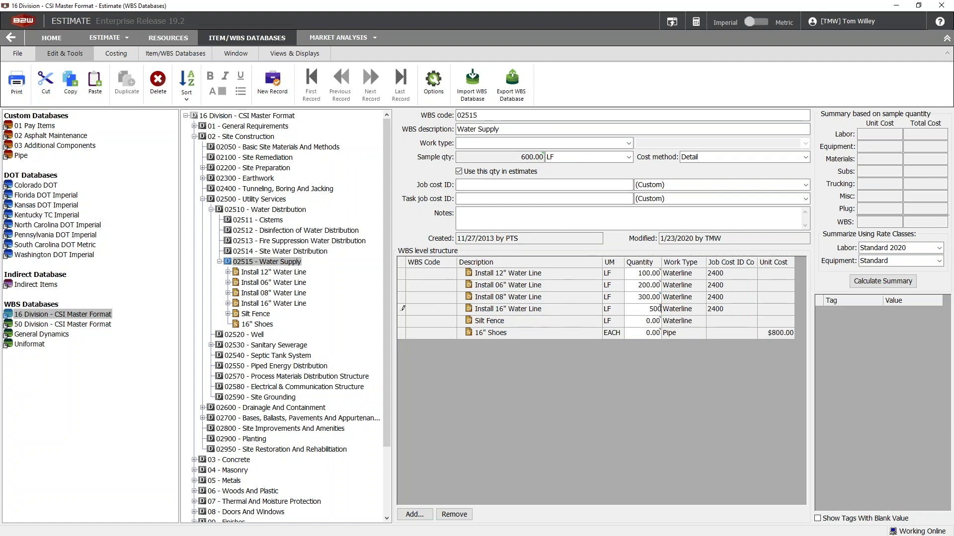
type("0")
left_click(633, 297)
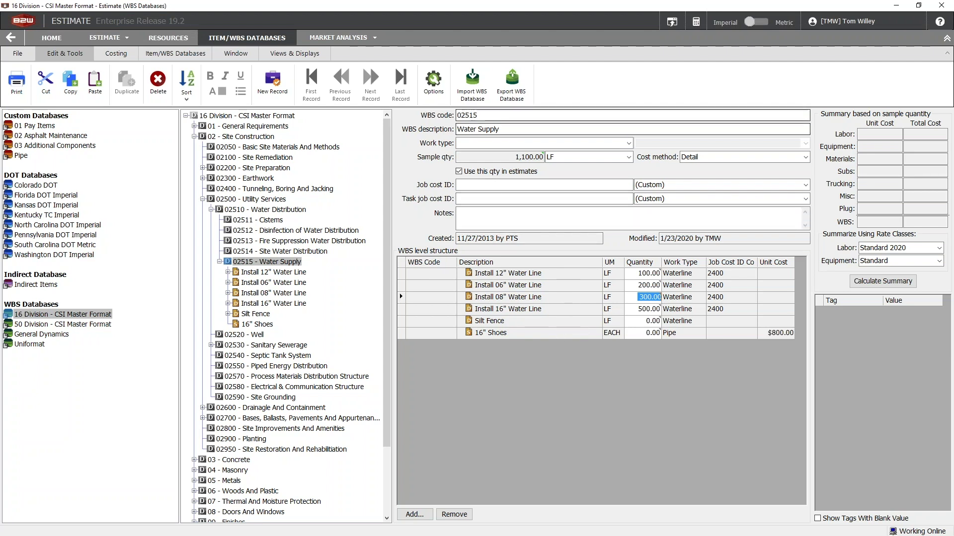
Step: Set the Silt Fence component's quantity to 4,000 LF and exclude it from the Water Supply summation
left_click(653, 321)
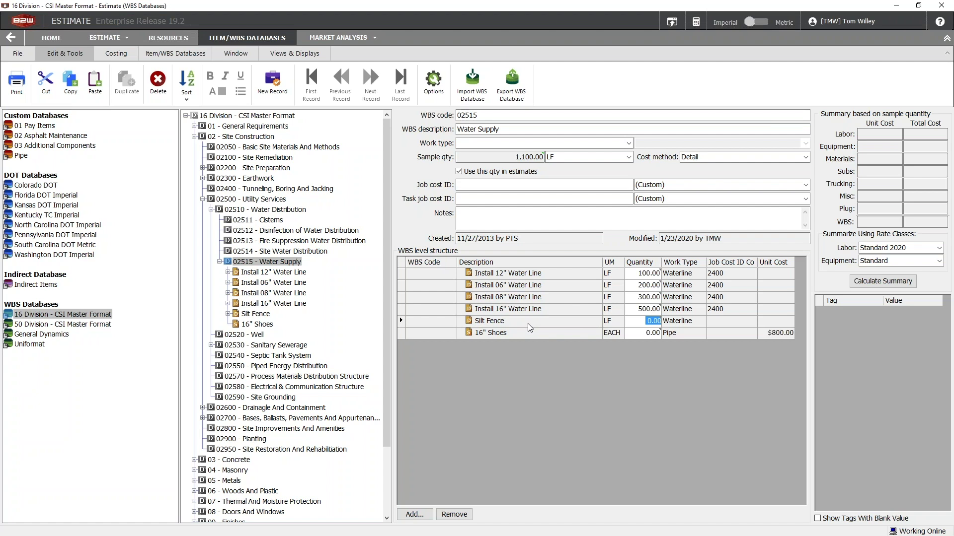
type("4000")
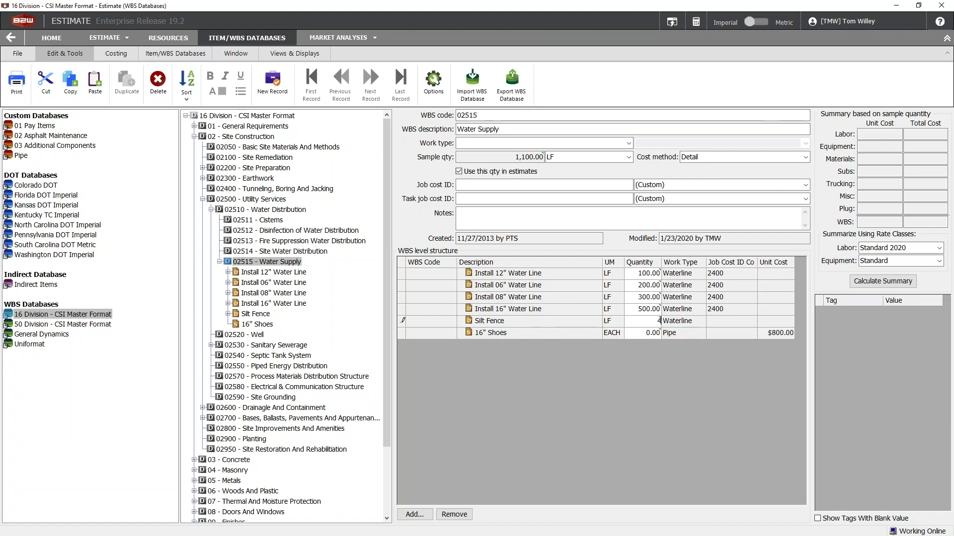
left_click(606, 309)
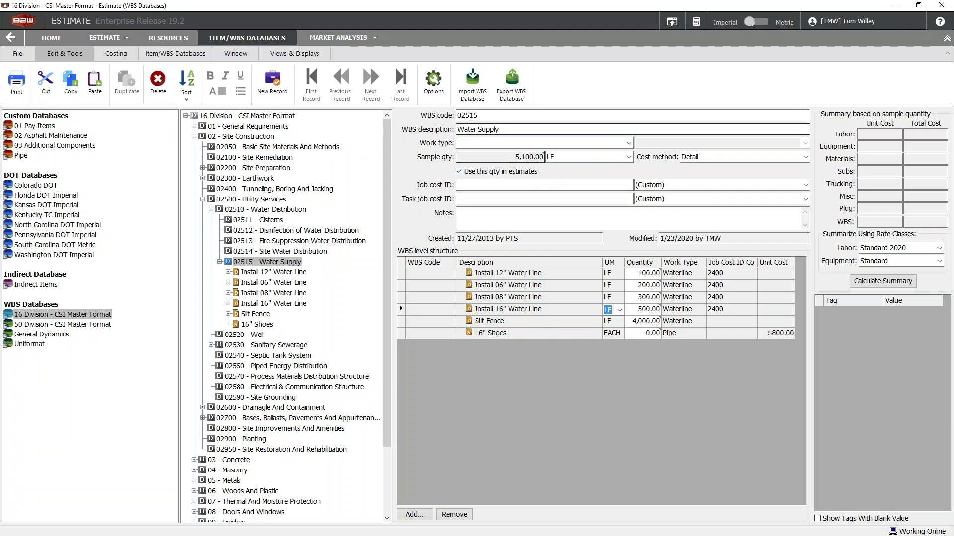
left_click(646, 322)
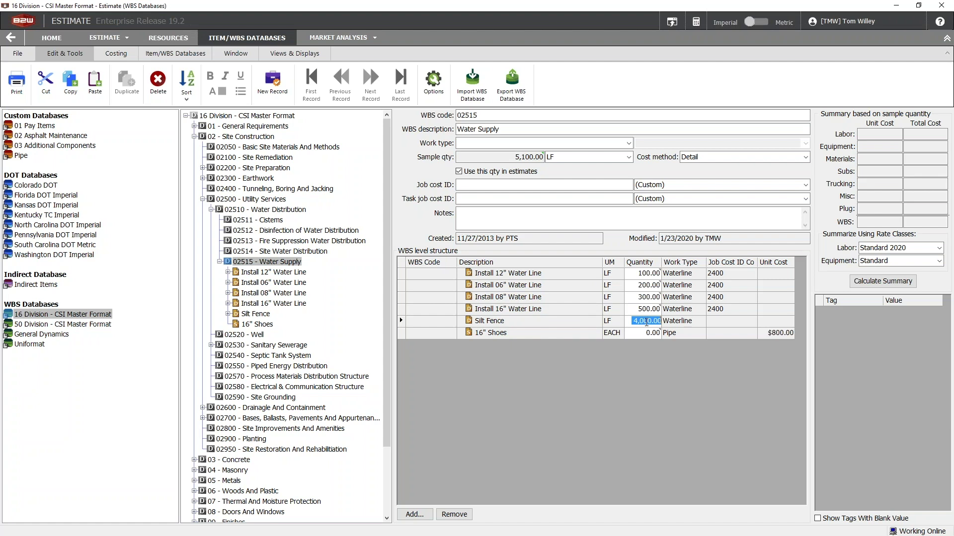
right_click(646, 321)
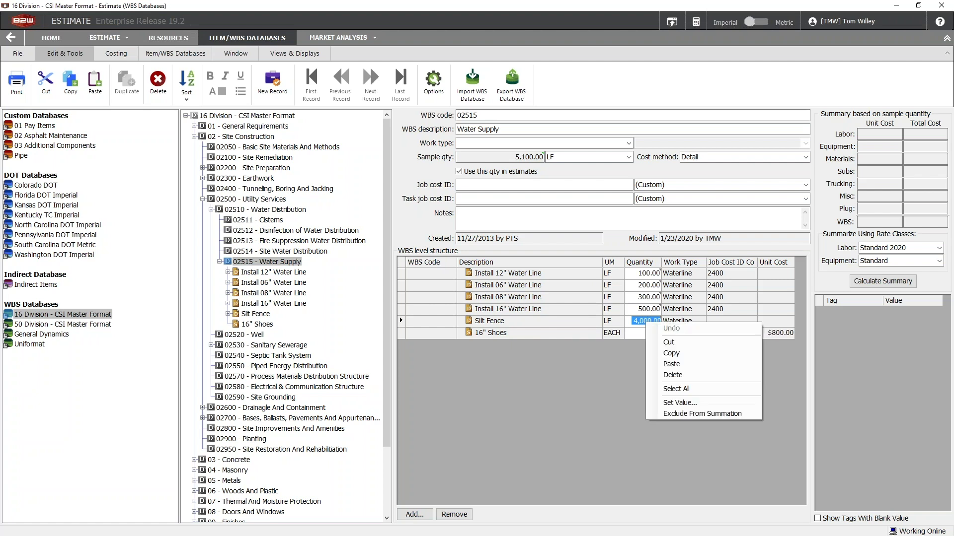
left_click(693, 415)
left_click(582, 289)
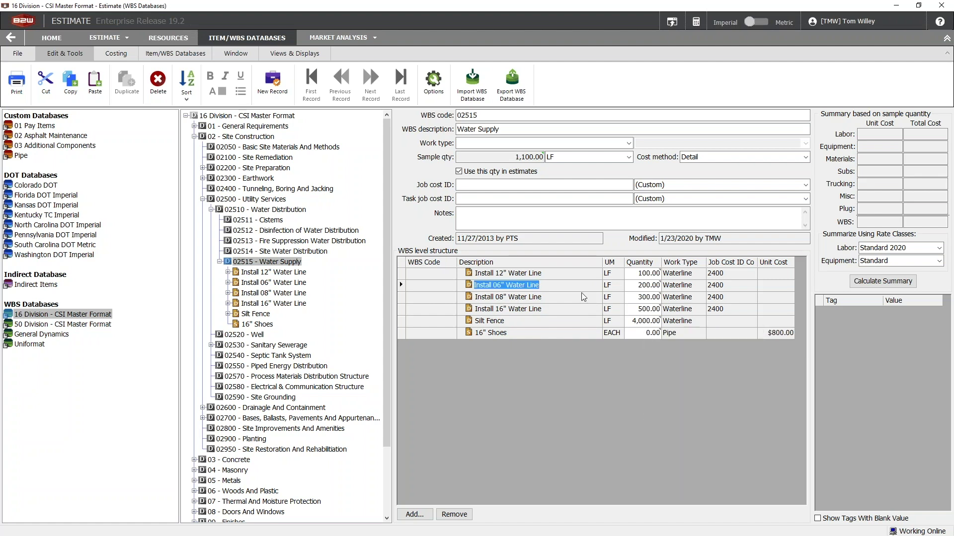
Step: Set the quantity of the 16" Shoes component to 5
left_click(535, 326)
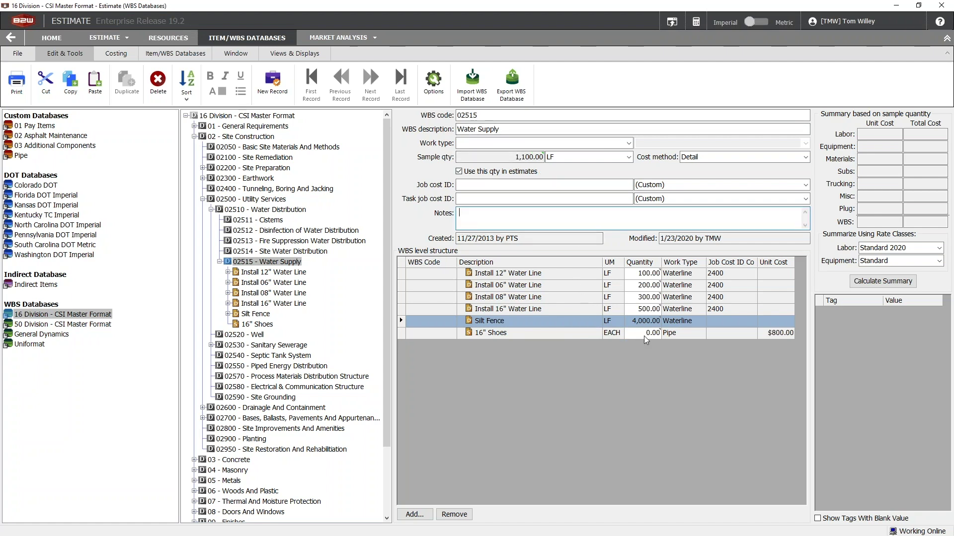
left_click(606, 334)
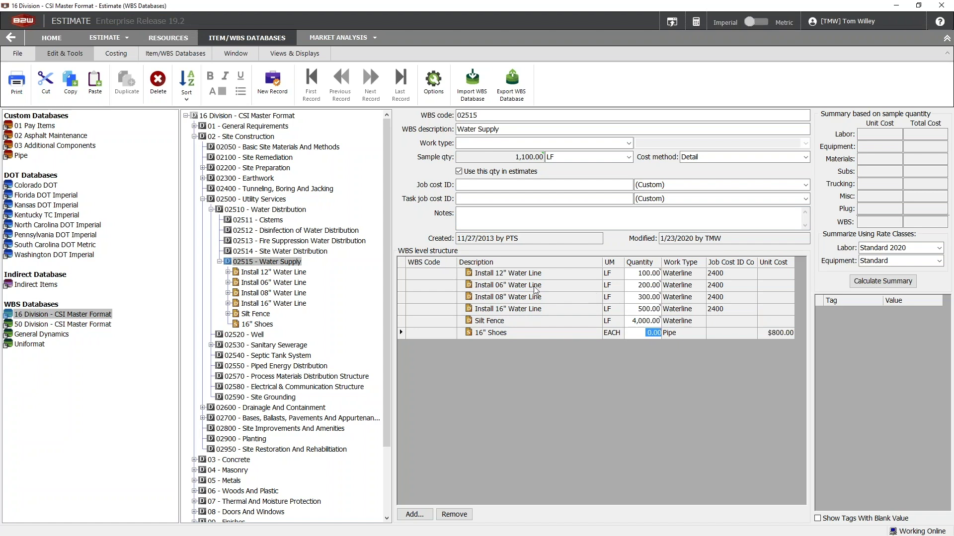
type("5")
key("Return")
left_click(498, 185)
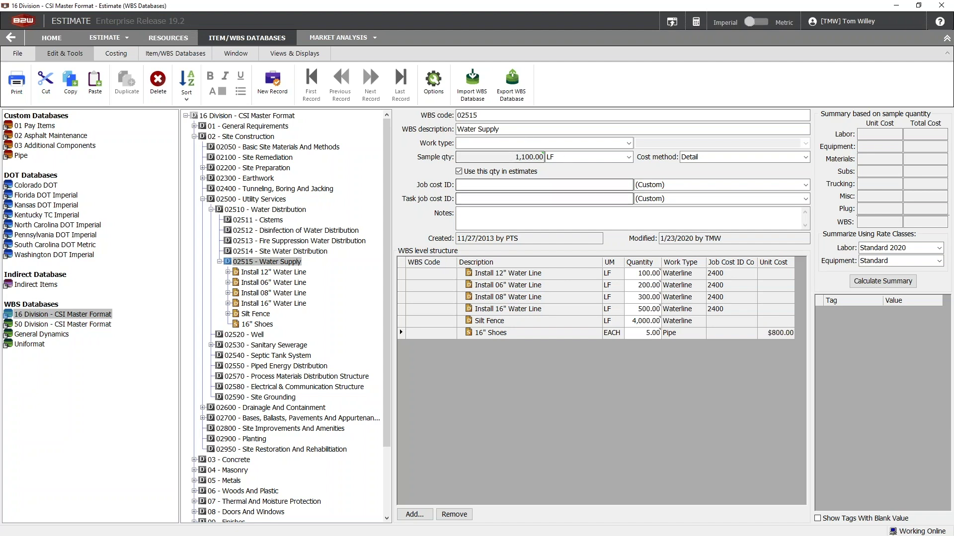
Step: Examine the component quantities from Install 12" Water Line to Silt Fence and the quantity options for Install 16" Water Line
left_click(567, 273)
left_click(646, 274)
key("Down")
key("Down")
key("Down")
key("Down")
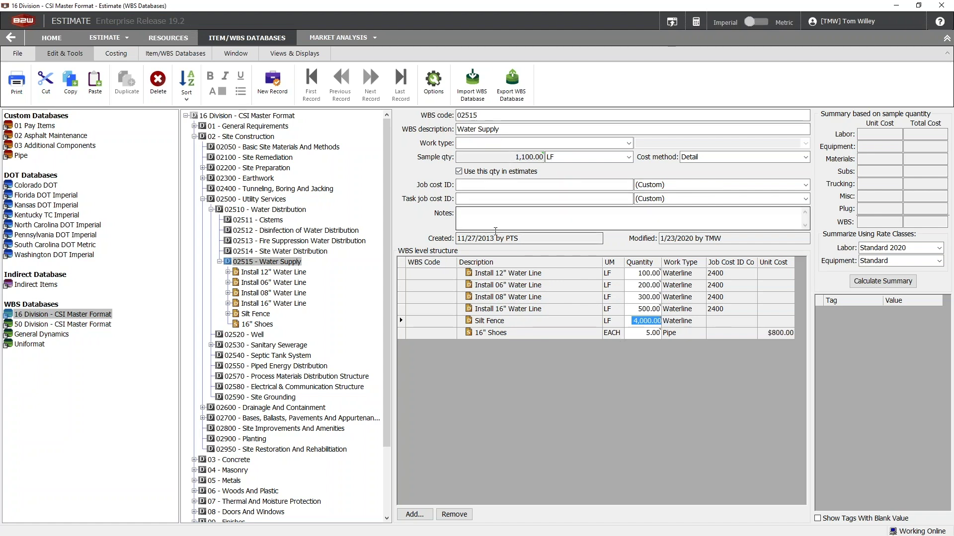
left_click(636, 309)
right_click(636, 309)
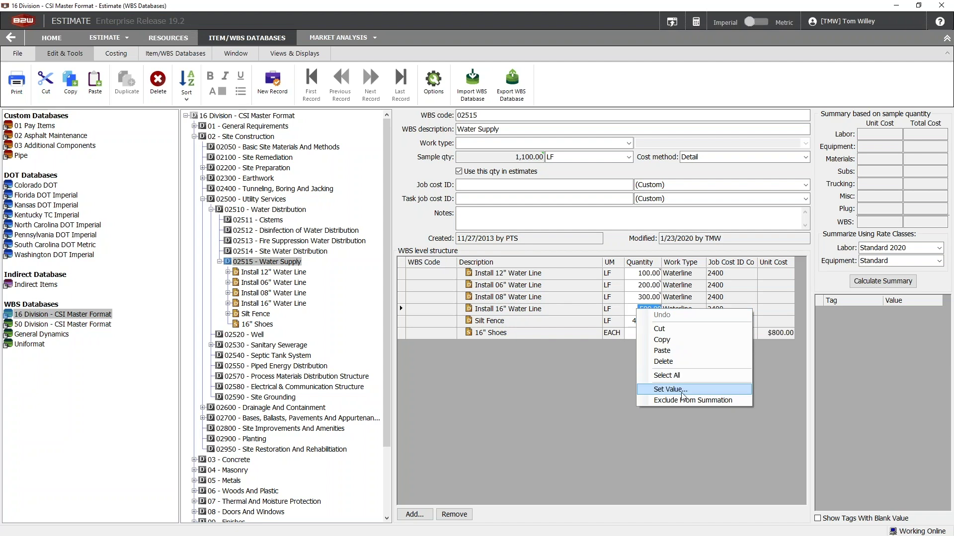
key("Escape")
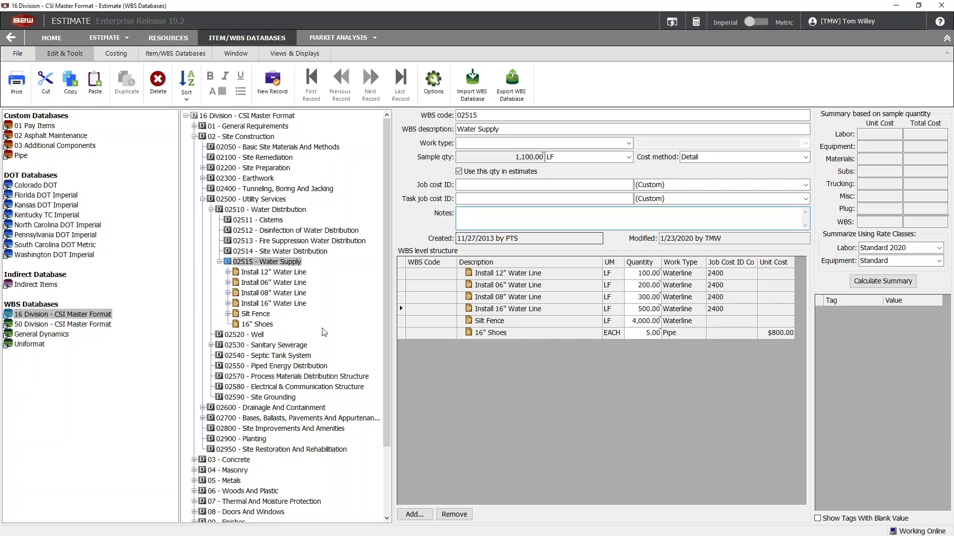